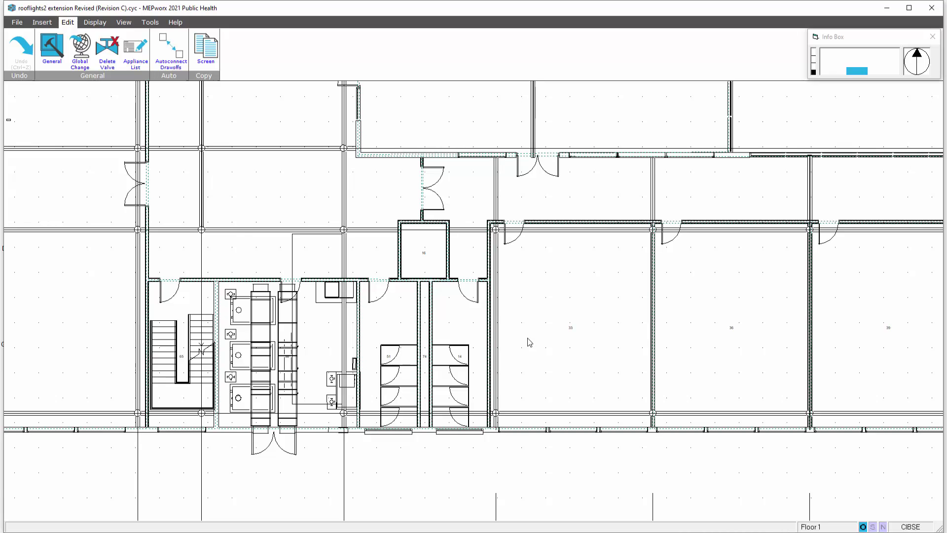
Enter the cold water system with the toilet blocks, rooms 51 and 14, in view
{"action": "scroll", "coordinate": [529, 342], "scroll_direction": "up", "scroll_amount": 2}
{"action": "middle_click_drag", "start_coordinate": [537, 337], "coordinate": [595, 313]}
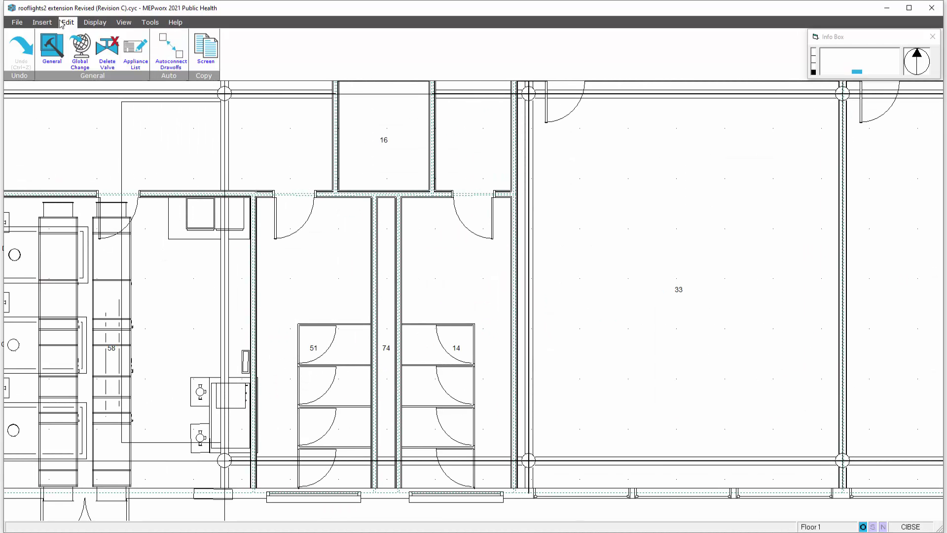
{"action": "left_click", "coordinate": [42, 22]}
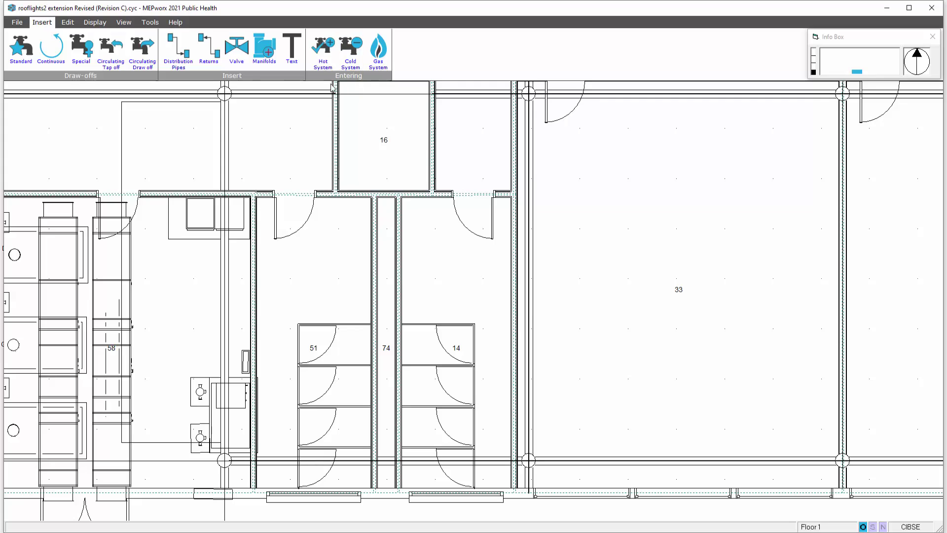
{"action": "left_click", "coordinate": [351, 63]}
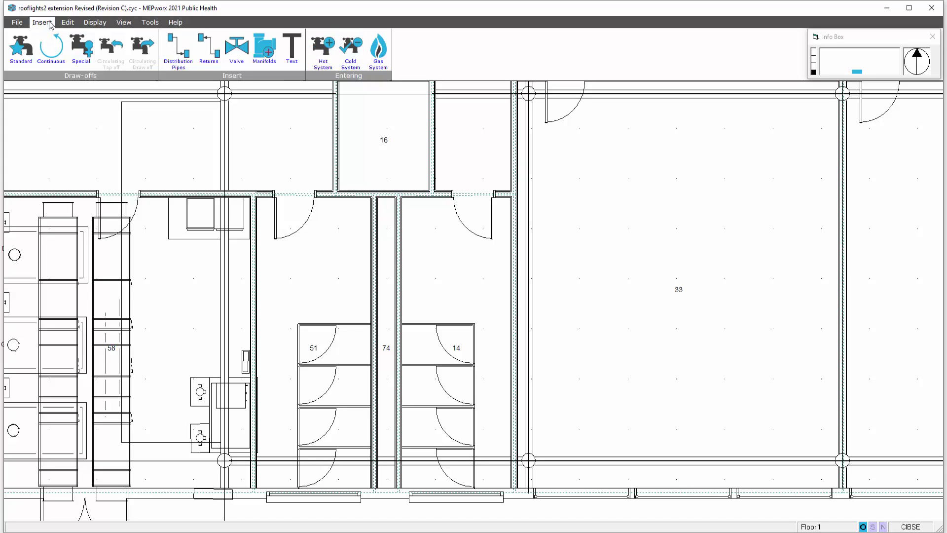
Place a standard WC Cistern draw-off in each of the four cubicles of room 14, against the wall of shaft 74
{"action": "left_click", "coordinate": [21, 49]}
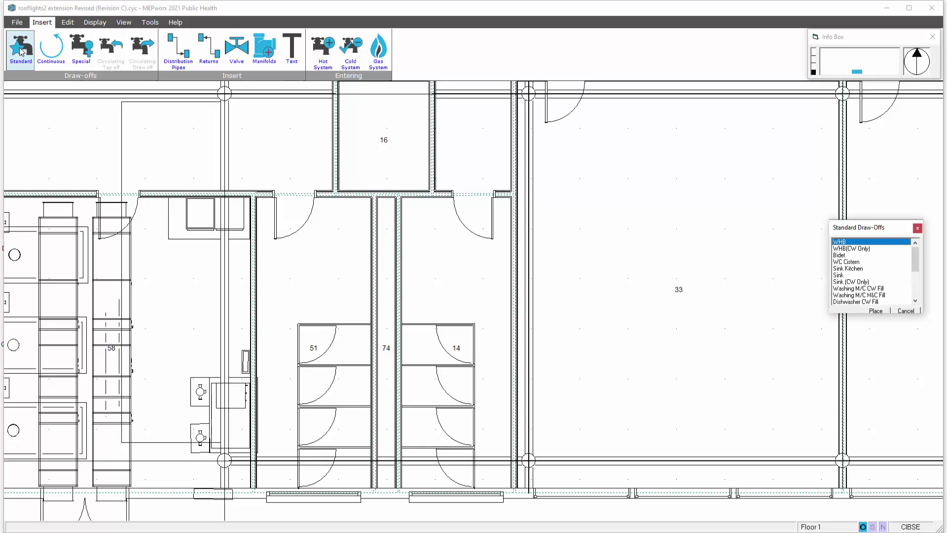
{"action": "left_click_drag", "start_coordinate": [888, 226], "coordinate": [637, 241]}
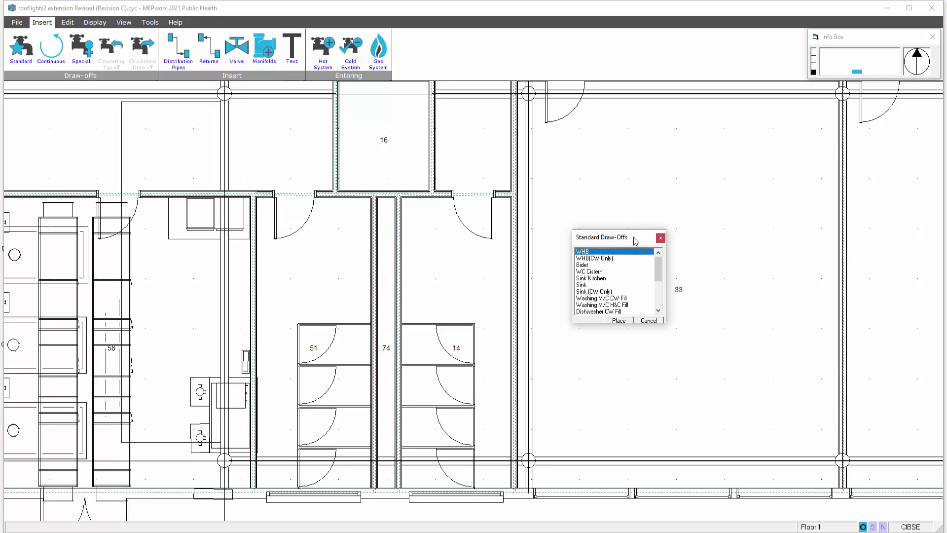
{"action": "scroll", "coordinate": [614, 282], "scroll_direction": "down", "scroll_amount": 2}
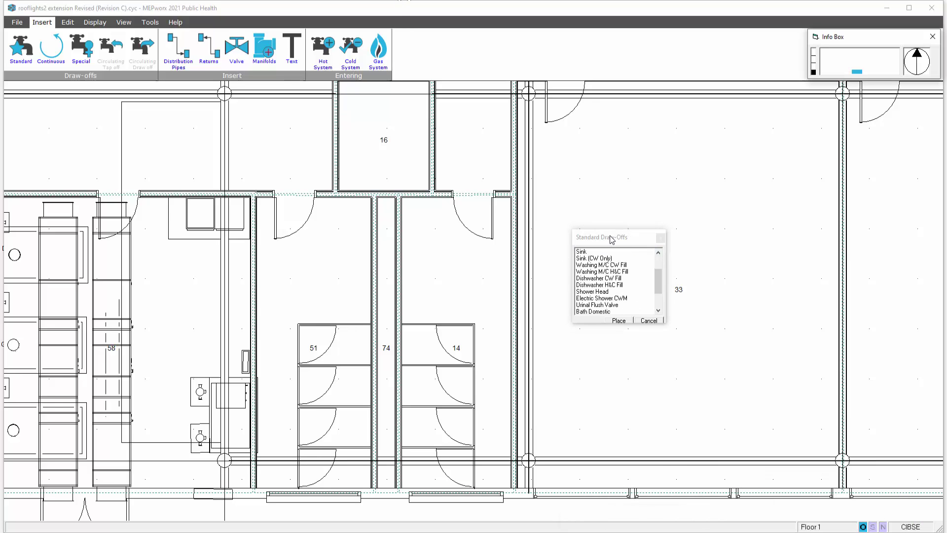
{"action": "left_click_drag", "start_coordinate": [612, 239], "coordinate": [608, 240]}
{"action": "mouse_move", "coordinate": [654, 280]}
{"action": "left_mouse_down"}
{"action": "mouse_move", "coordinate": [655, 296]}
{"action": "mouse_move", "coordinate": [654, 275]}
{"action": "left_mouse_up"}
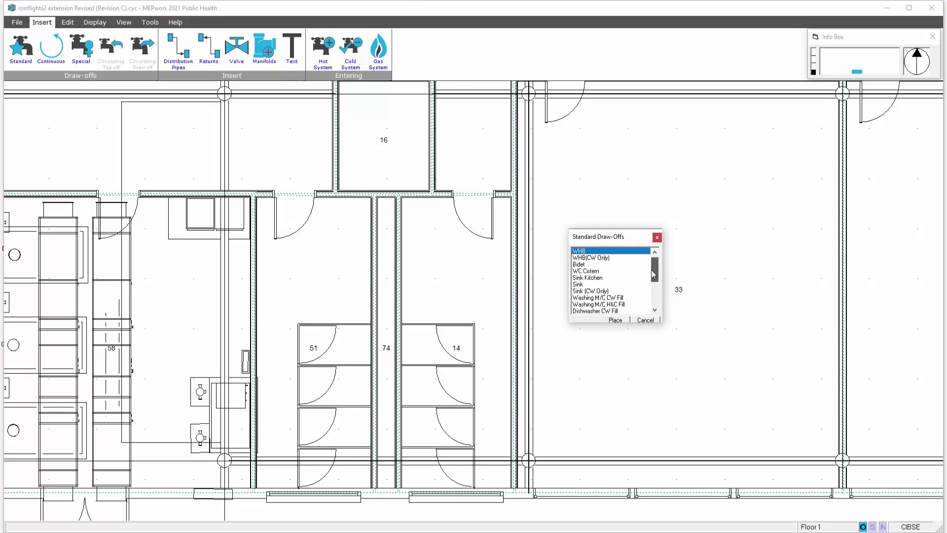
{"action": "left_click", "coordinate": [587, 273]}
{"action": "left_click", "coordinate": [616, 320]}
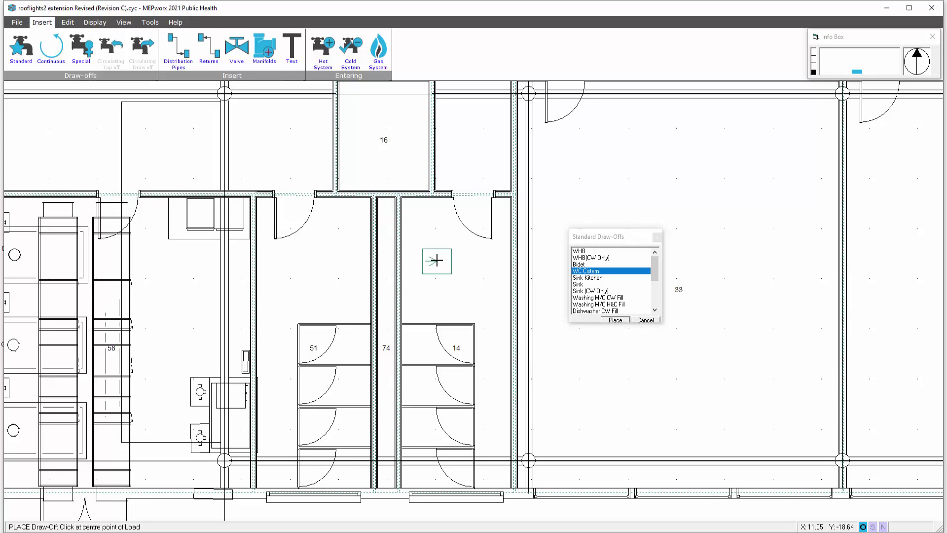
{"action": "left_click", "coordinate": [416, 344]}
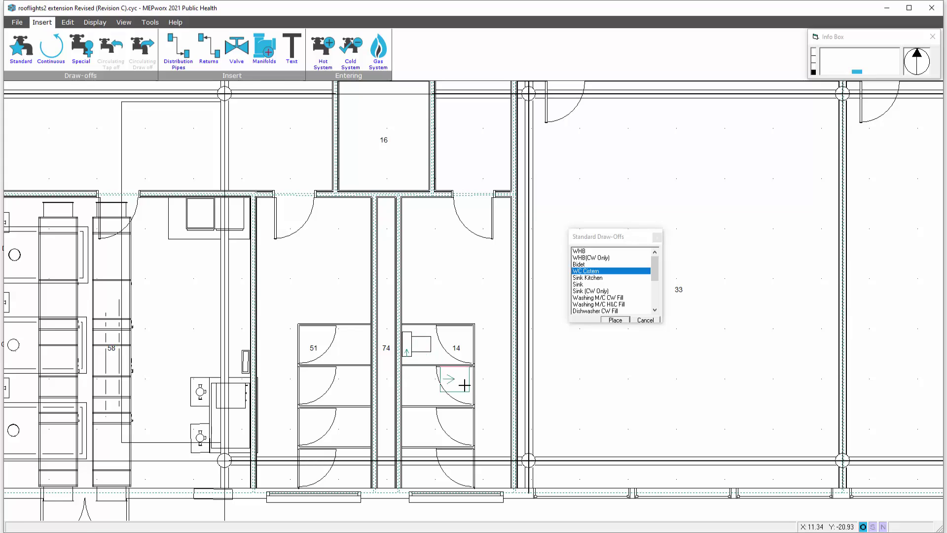
{"action": "left_click", "coordinate": [417, 387]}
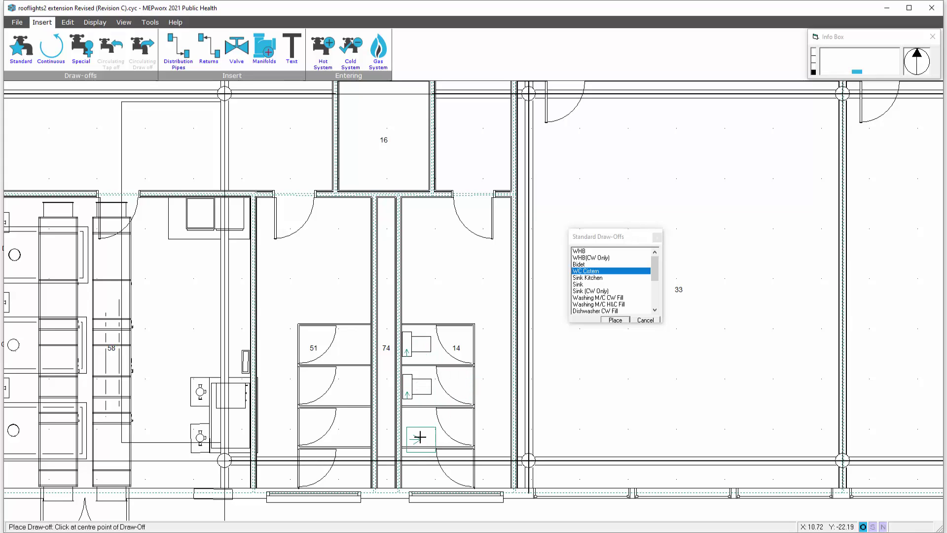
{"action": "left_click", "coordinate": [416, 428]}
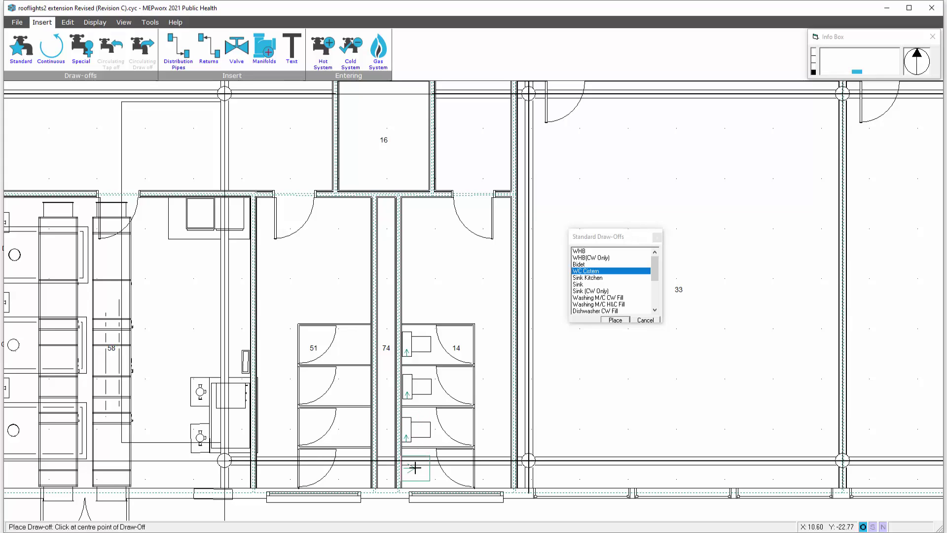
{"action": "left_click", "coordinate": [415, 463]}
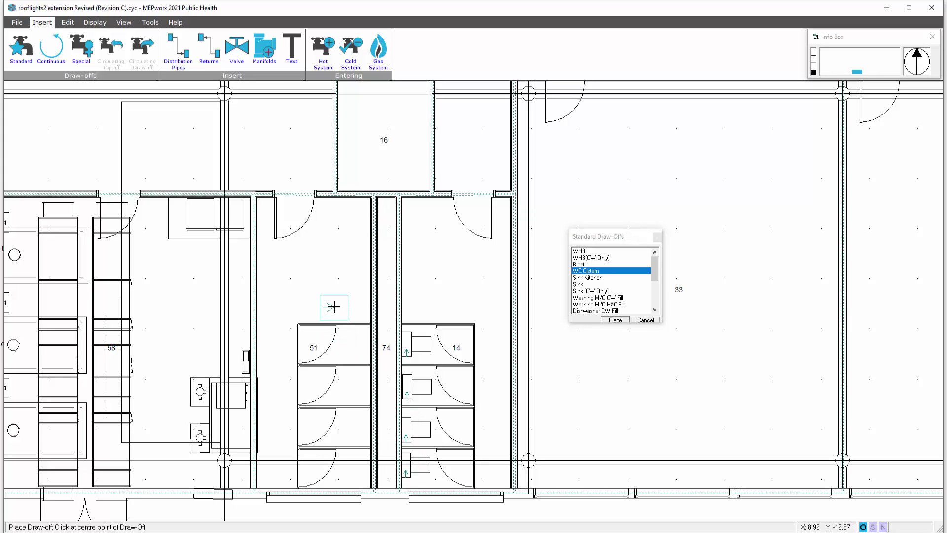
Place a WC Cistern draw-off in each of the four cubicles of room 51 and end the placement
{"action": "left_click", "coordinate": [356, 344]}
{"action": "left_click", "coordinate": [357, 387]}
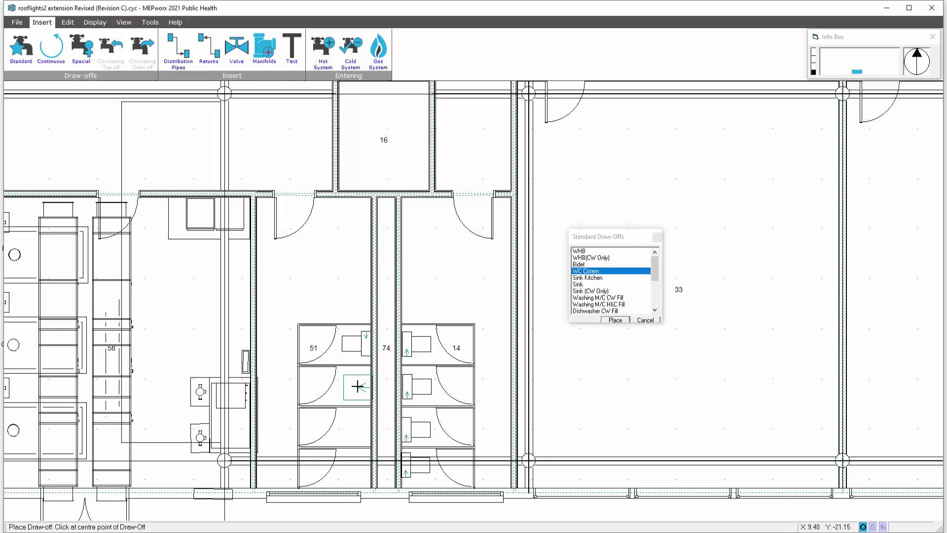
{"action": "left_click", "coordinate": [356, 425]}
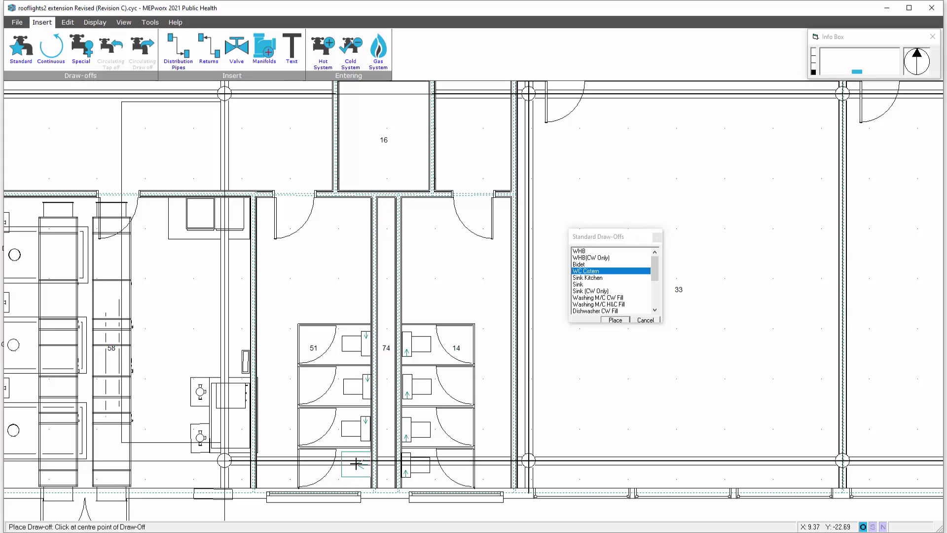
{"action": "left_click", "coordinate": [356, 464]}
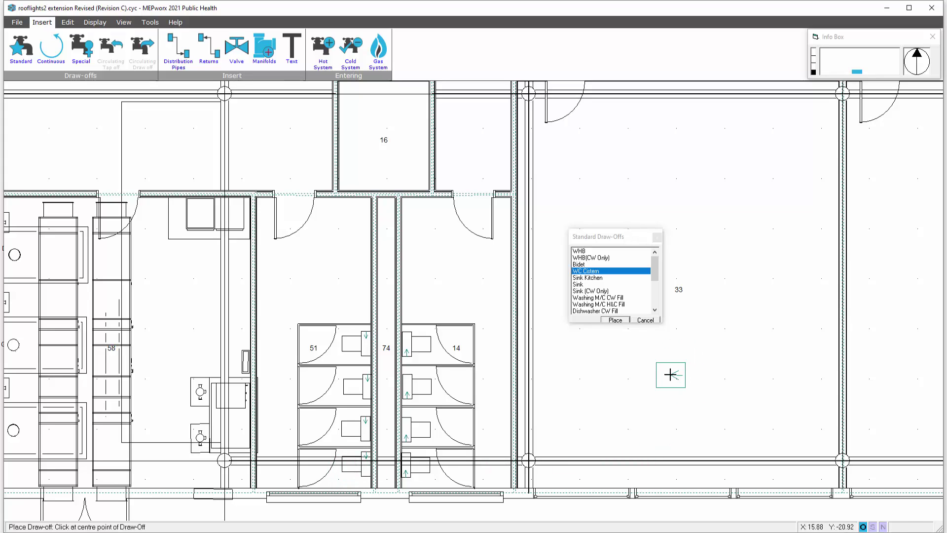
{"action": "left_click", "coordinate": [657, 239]}
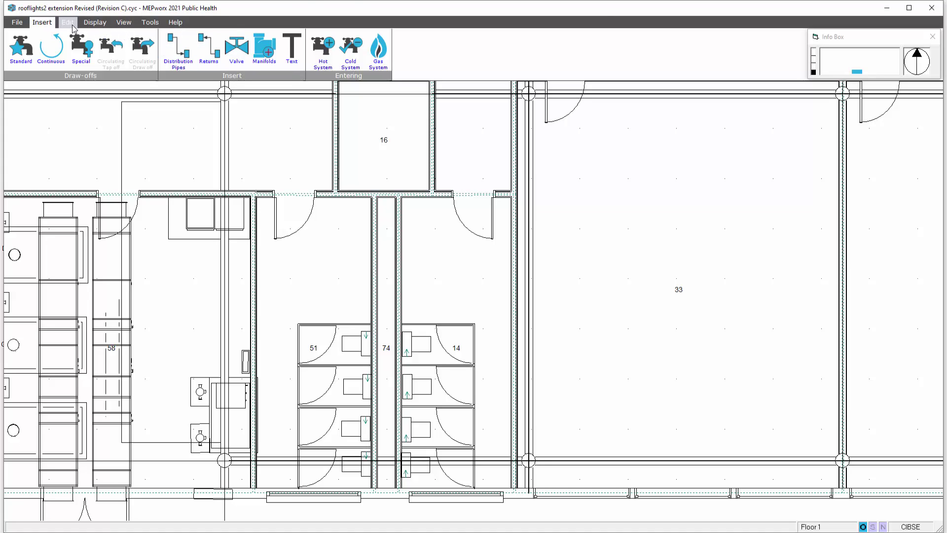
Start a cold distribution pipe at room 51's uppermost WC and route it at 0.1 m into shaft 74 and down to the shaft's lower end
{"action": "left_click", "coordinate": [43, 25]}
{"action": "left_click", "coordinate": [172, 55]}
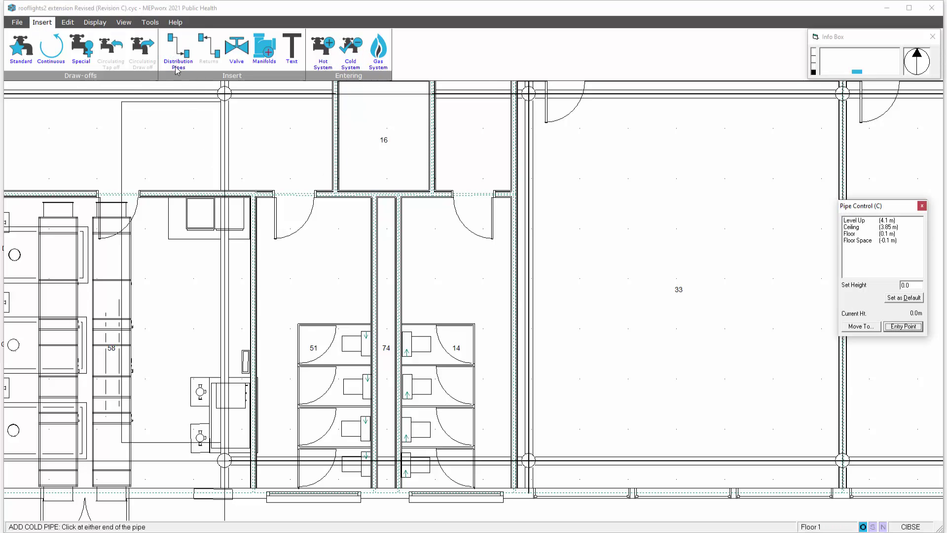
{"action": "left_click", "coordinate": [366, 334]}
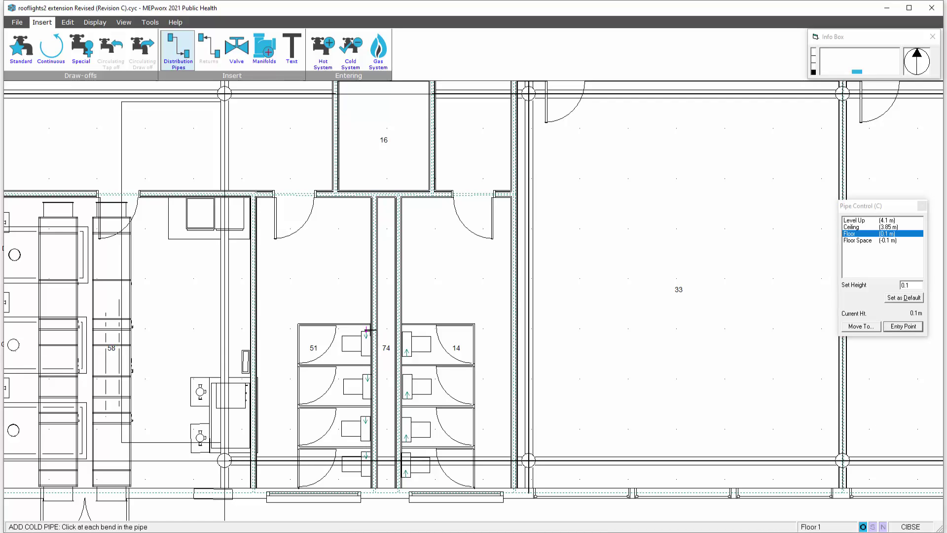
{"action": "left_click", "coordinate": [386, 326]}
{"action": "left_click", "coordinate": [386, 484]}
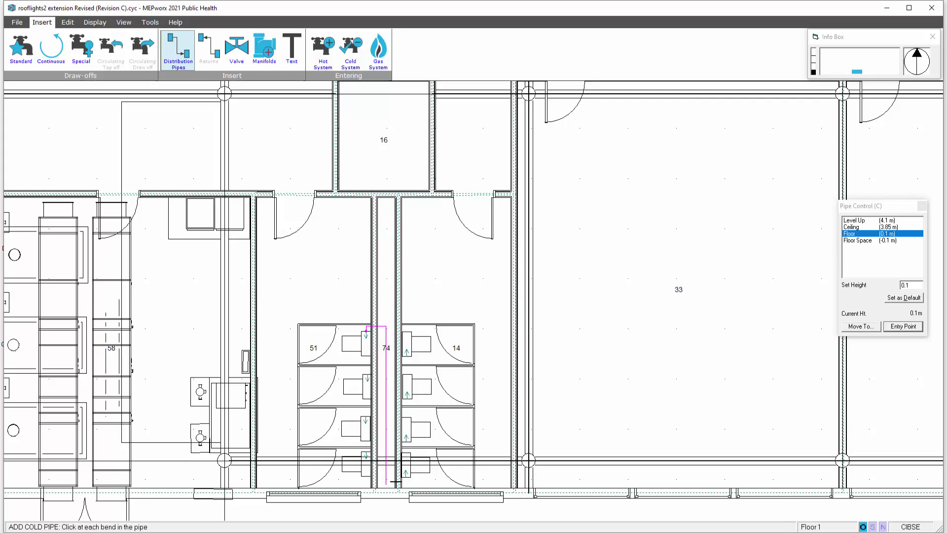
Raise the cold pipe level by level through 4.1 m and 8.3 m to 12.4 m on the roof level
{"action": "left_click_drag", "start_coordinate": [887, 209], "coordinate": [573, 248]}
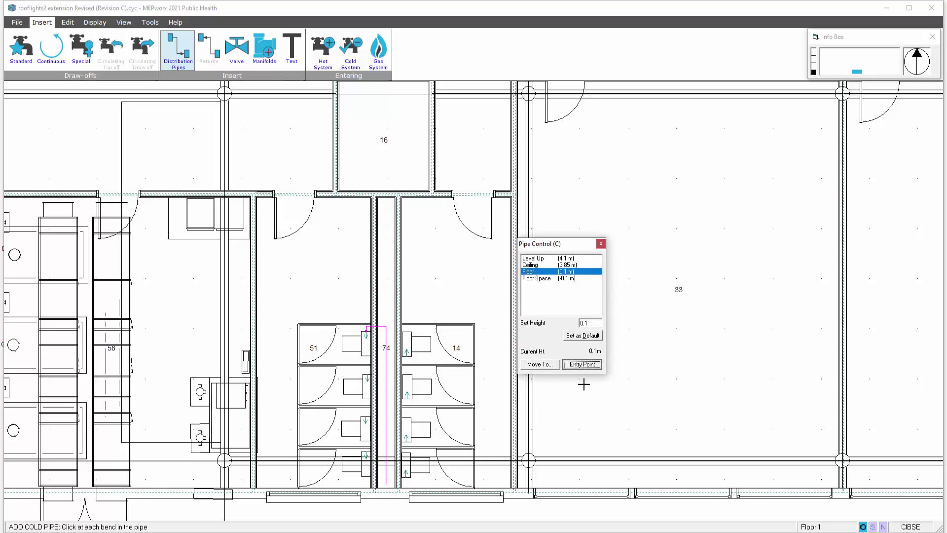
{"action": "left_click", "coordinate": [542, 258]}
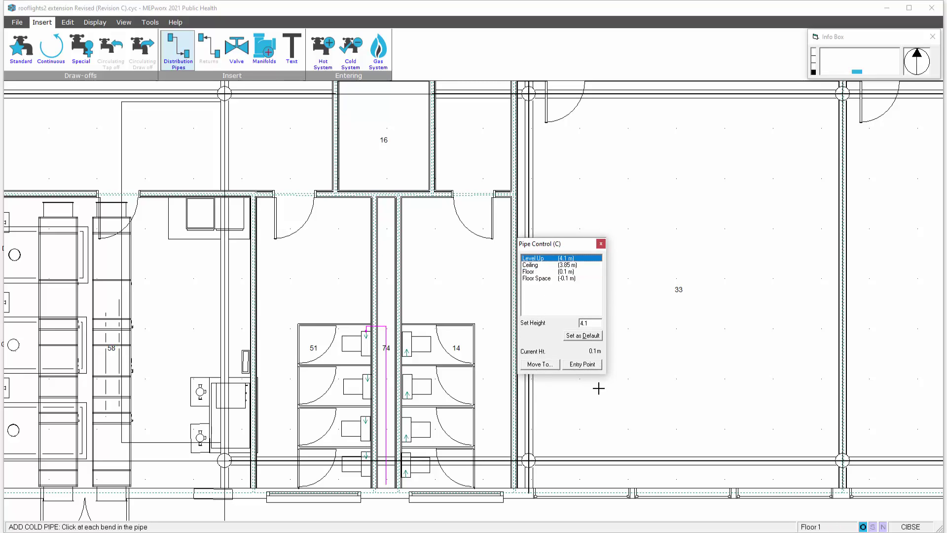
{"action": "left_click", "coordinate": [542, 365]}
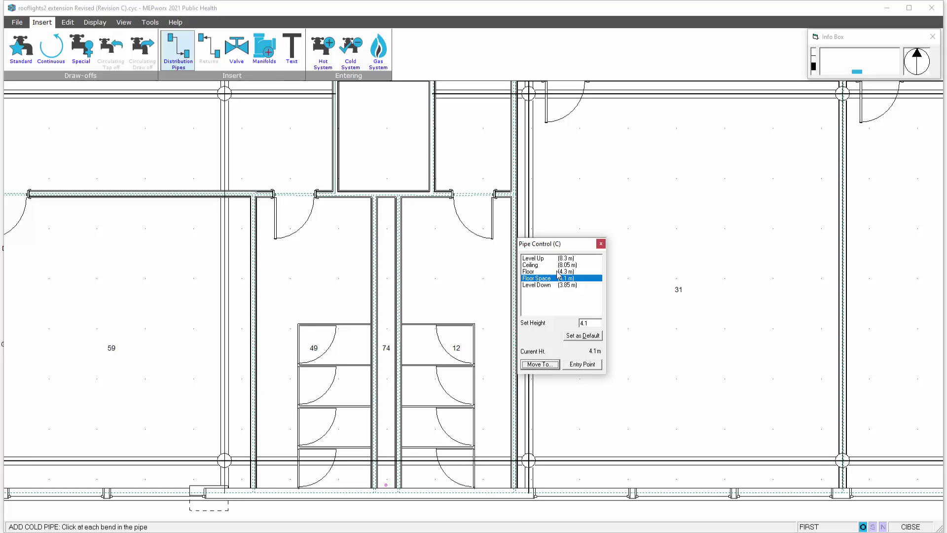
{"action": "left_click", "coordinate": [533, 258]}
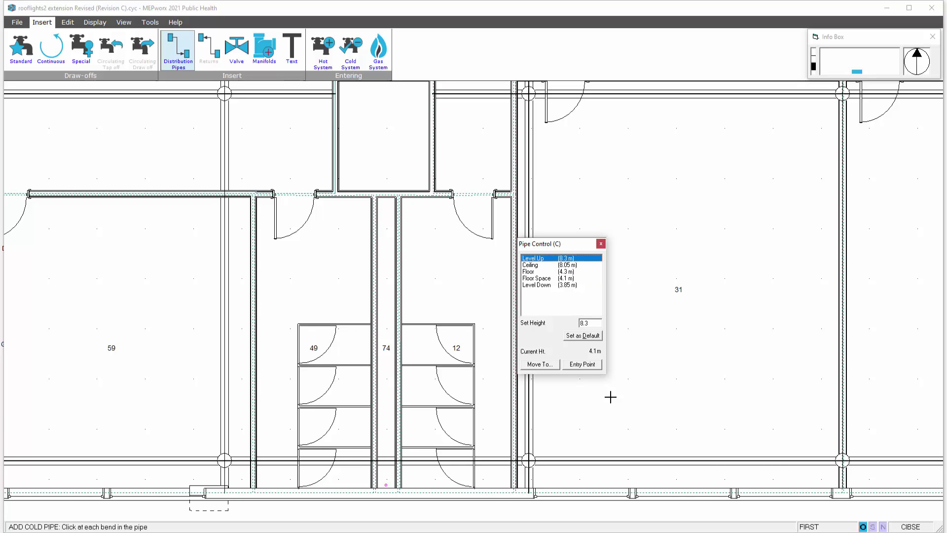
{"action": "left_click", "coordinate": [539, 364]}
{"action": "left_click", "coordinate": [543, 259]}
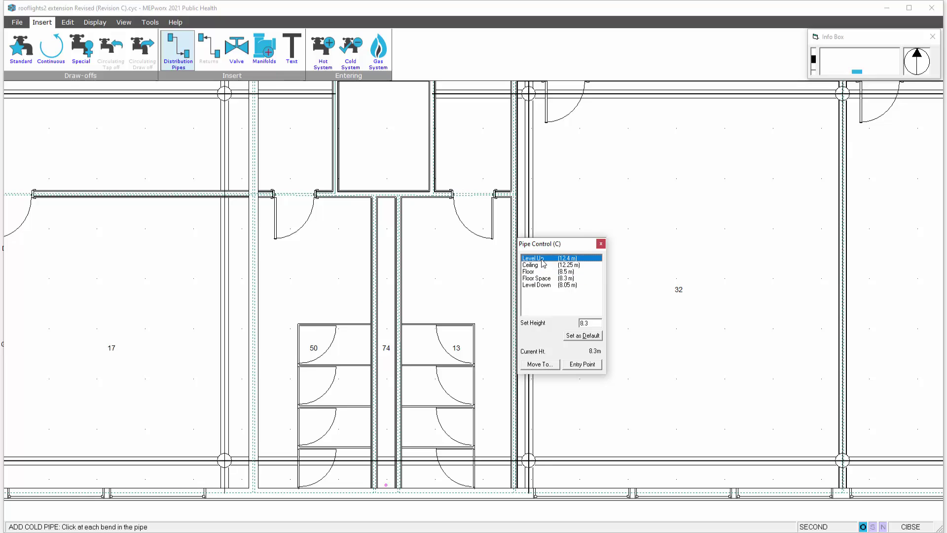
{"action": "left_click", "coordinate": [540, 365]}
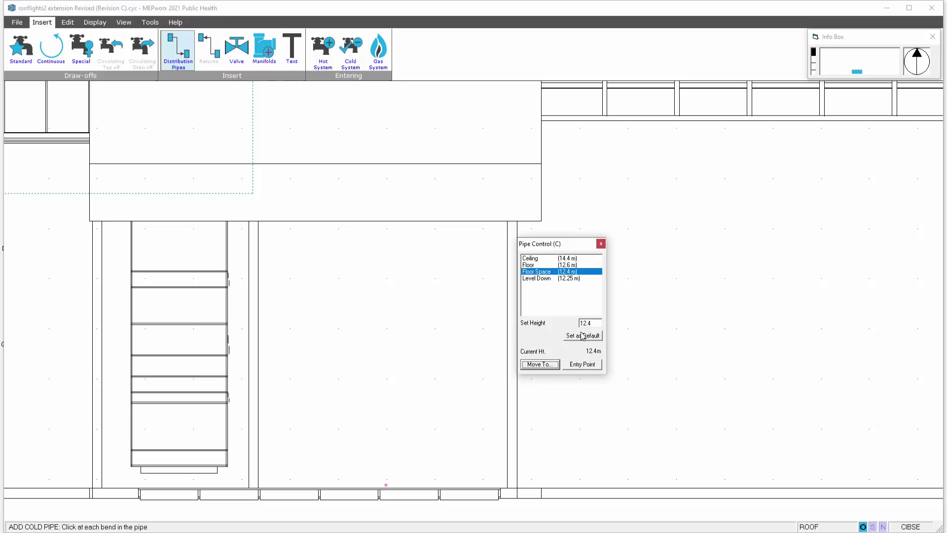
Run the pipe across the roof at 12.5 m, raise it to the 12.6 m floor height, and extend it with a left turn
{"action": "double_click", "coordinate": [597, 323]}
{"action": "type", "text": "12.5"}
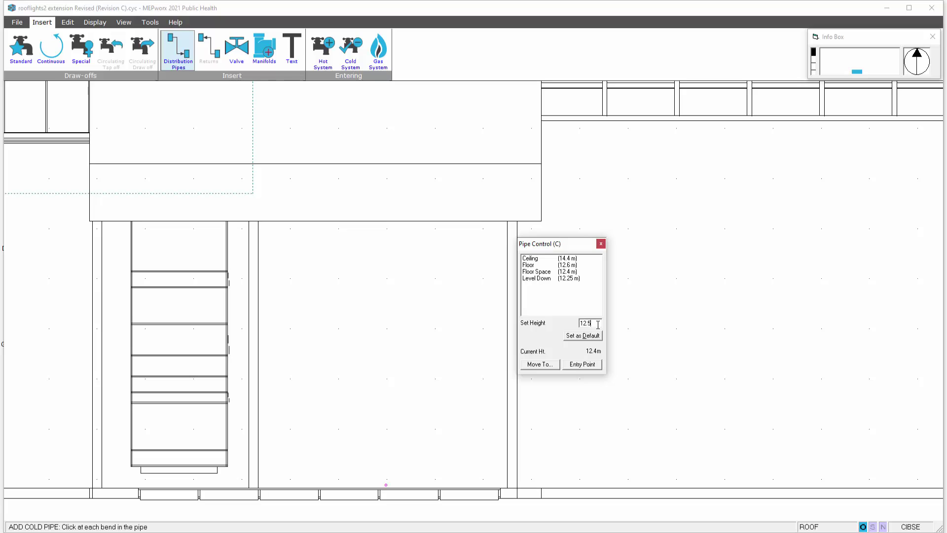
{"action": "left_click", "coordinate": [541, 365]}
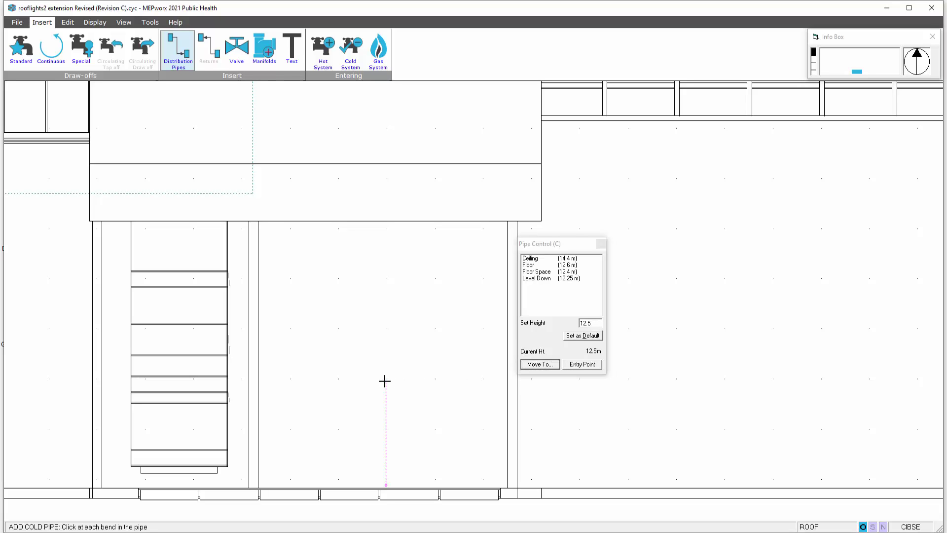
{"action": "left_click", "coordinate": [531, 267]}
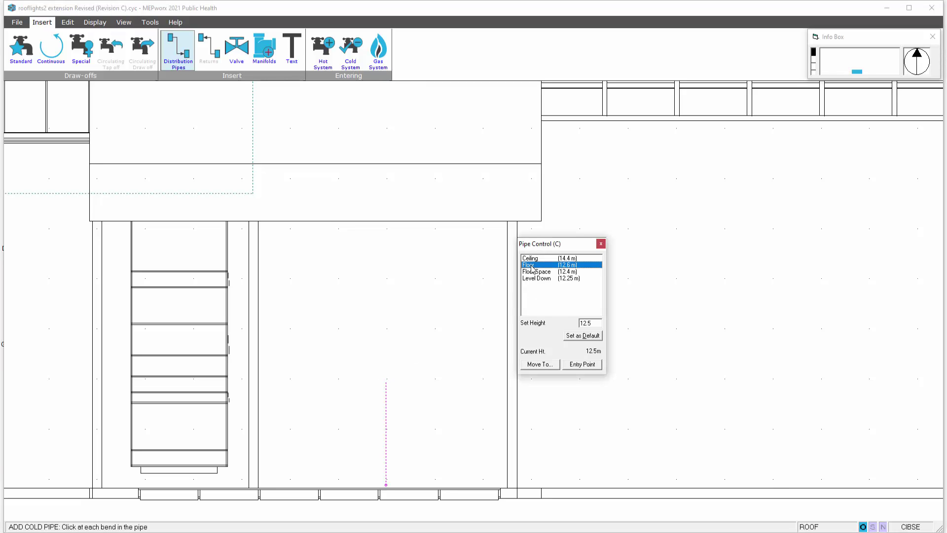
{"action": "left_click", "coordinate": [546, 365]}
{"action": "left_click", "coordinate": [343, 342]}
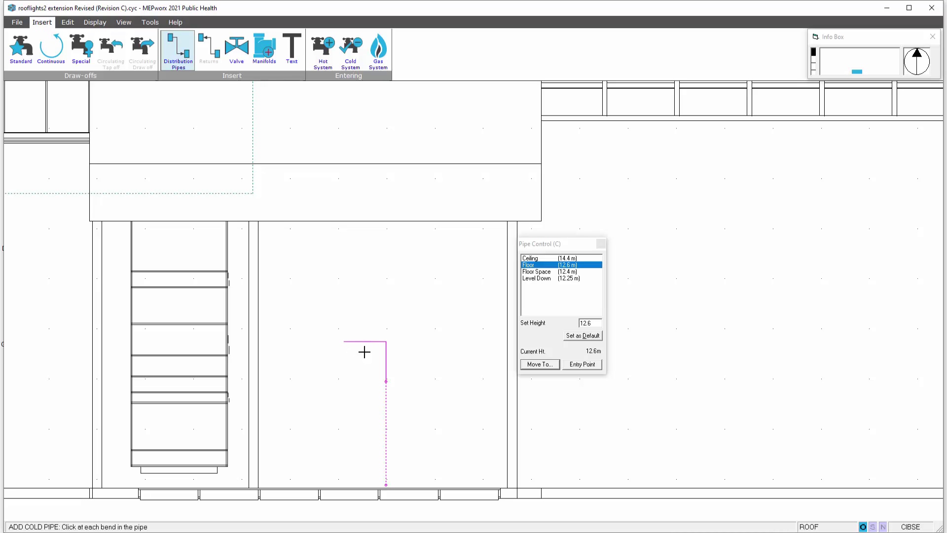
End the pipe with an entry point described as "TANK cws" with a tank head level of 13 m, and finish the pipe command
{"action": "left_click", "coordinate": [578, 365]}
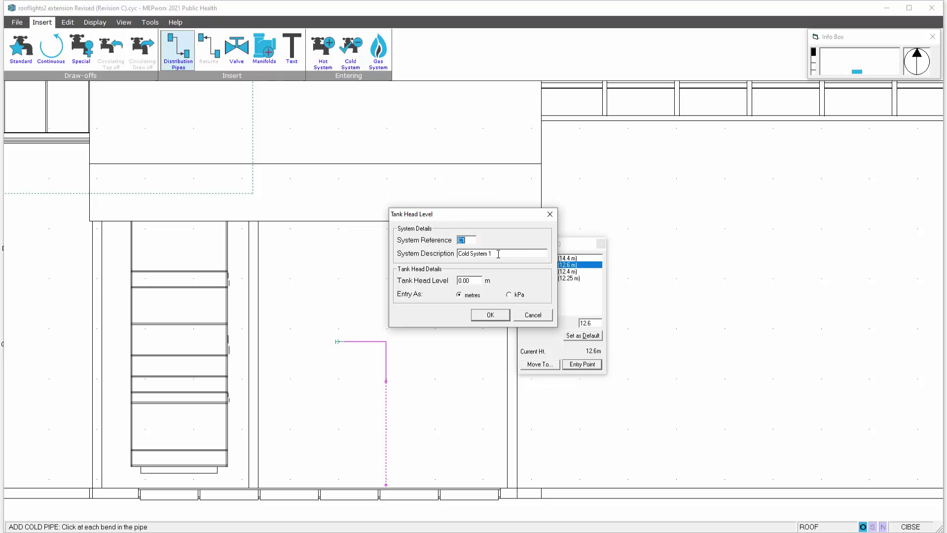
{"action": "key", "text": "Tab"}
{"action": "type", "text": "TANK cws"}
{"action": "left_click_drag", "start_coordinate": [524, 215], "coordinate": [469, 204]}
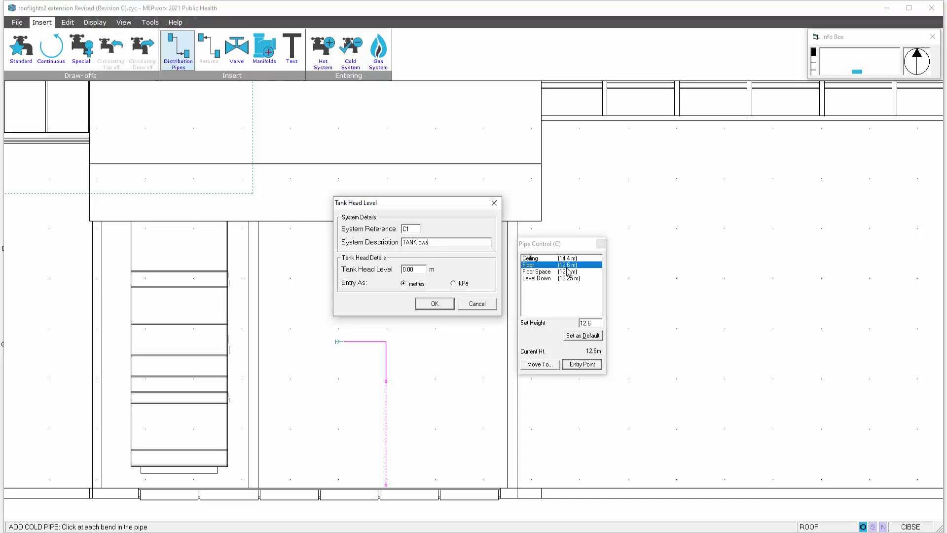
{"action": "double_click", "coordinate": [420, 269]}
{"action": "type", "text": "13"}
{"action": "left_click", "coordinate": [435, 303]}
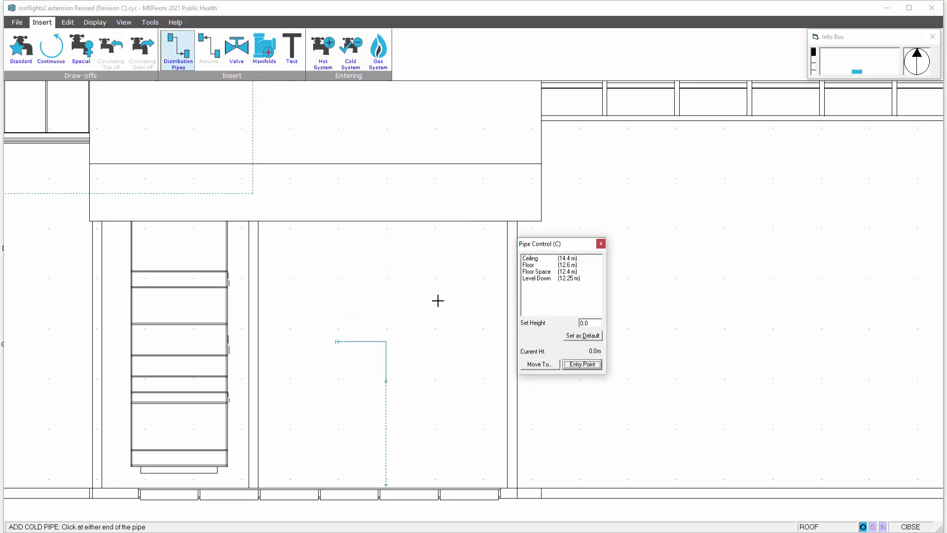
{"action": "key", "text": "Escape"}
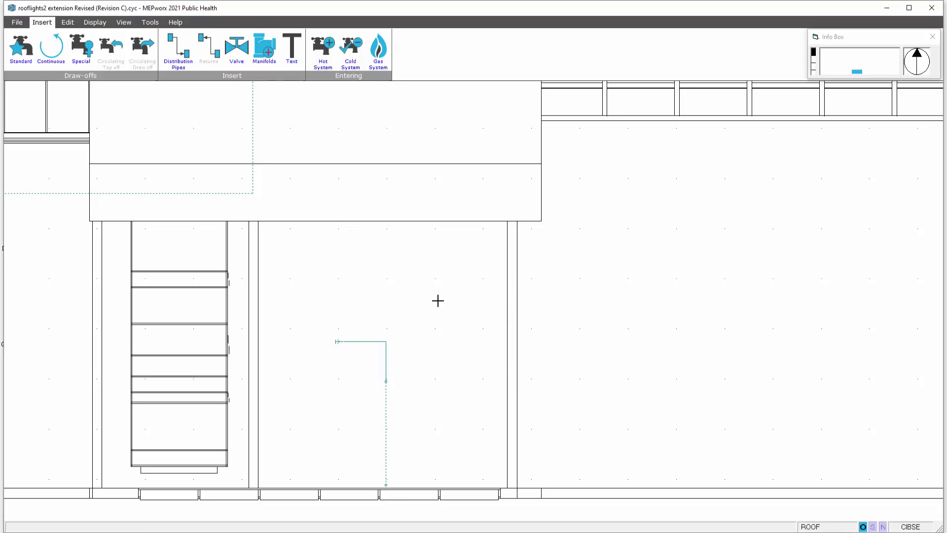
Move down through the levels from the roof to the Floor 1 plan
{"action": "left_click", "coordinate": [124, 22]}
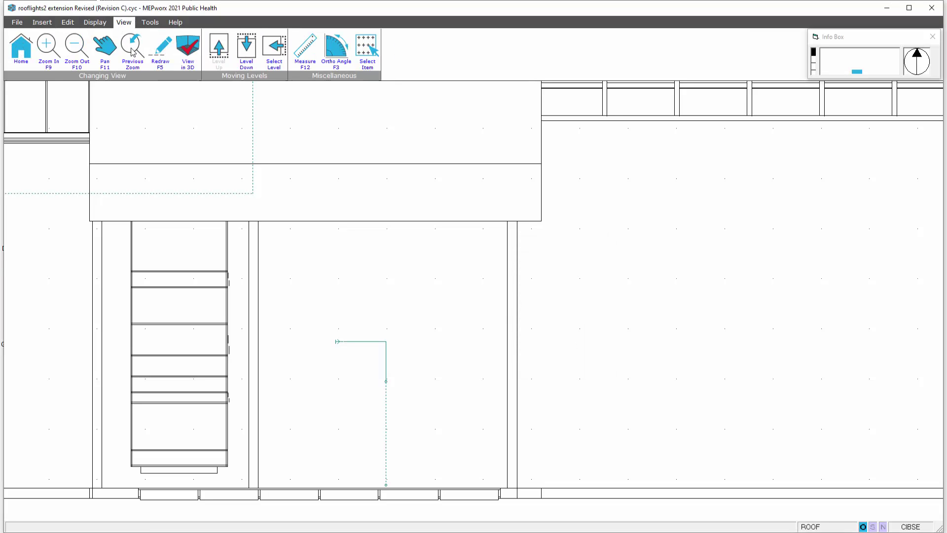
{"action": "left_click", "coordinate": [247, 61]}
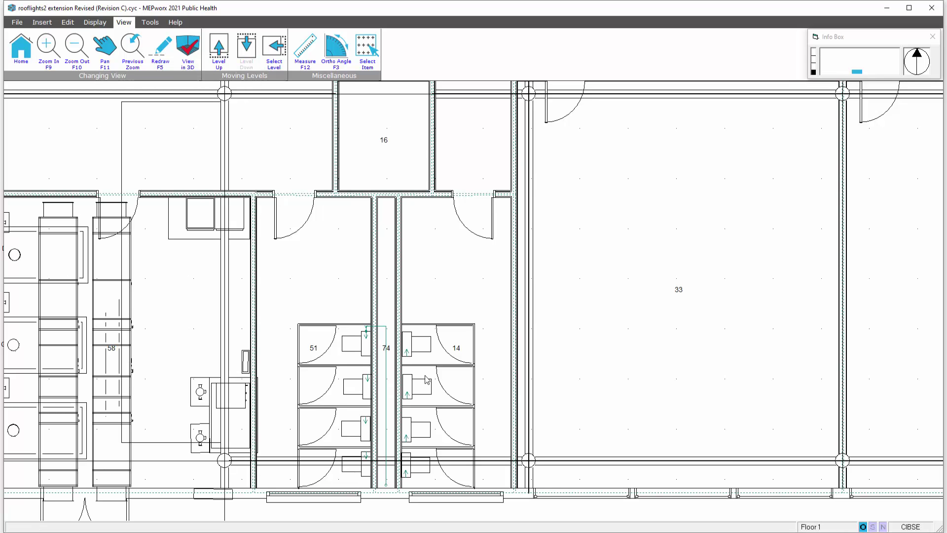
Run a cold distribution pipe from the second WC draw-off on the room 51 side up and across to the riser duct's existing pipe
{"action": "scroll", "coordinate": [411, 379], "scroll_direction": "up", "scroll_amount": 2}
{"action": "middle_click_drag", "start_coordinate": [437, 362], "coordinate": [446, 351]}
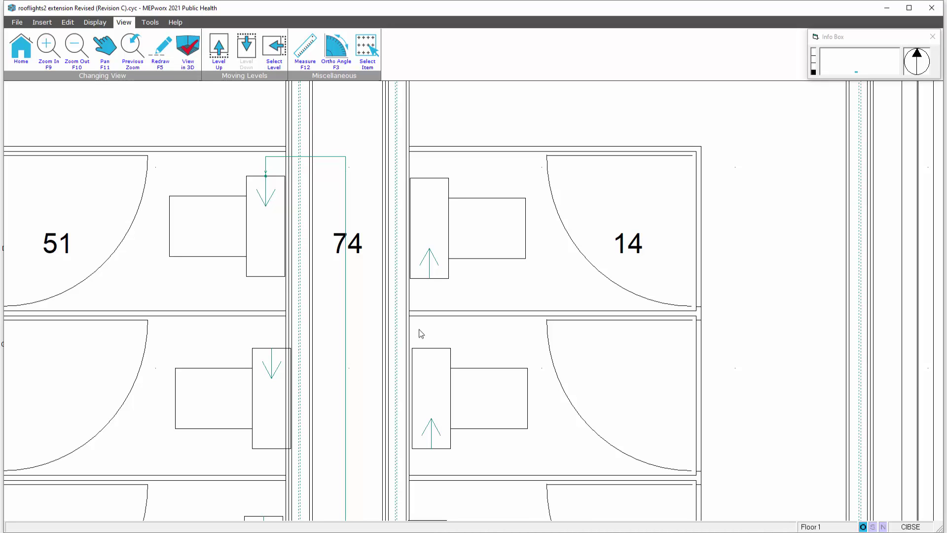
{"action": "left_click", "coordinate": [45, 22]}
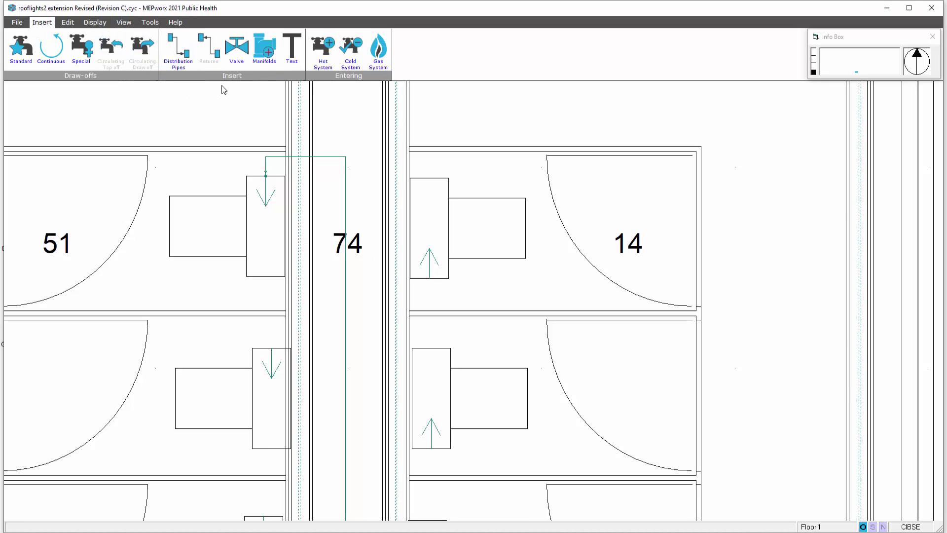
{"action": "left_click", "coordinate": [179, 47]}
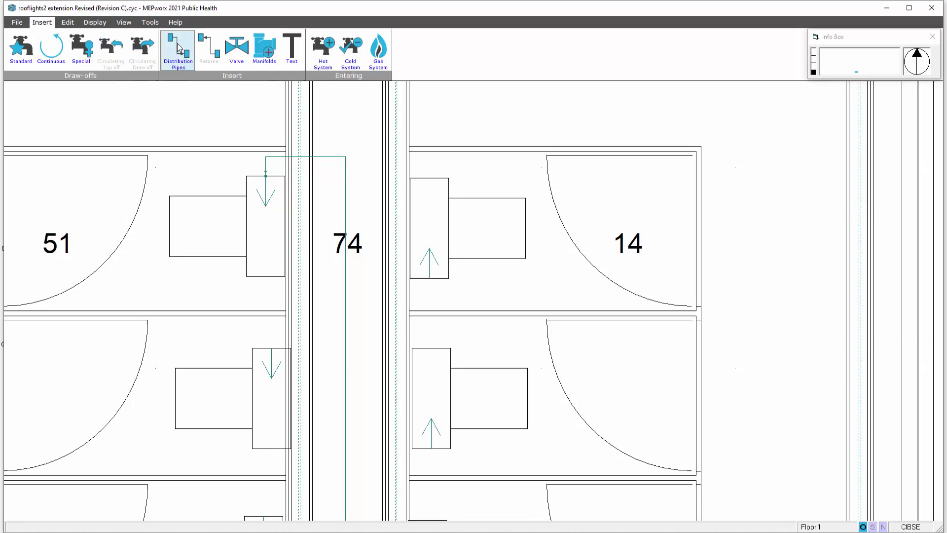
{"action": "left_click", "coordinate": [272, 352]}
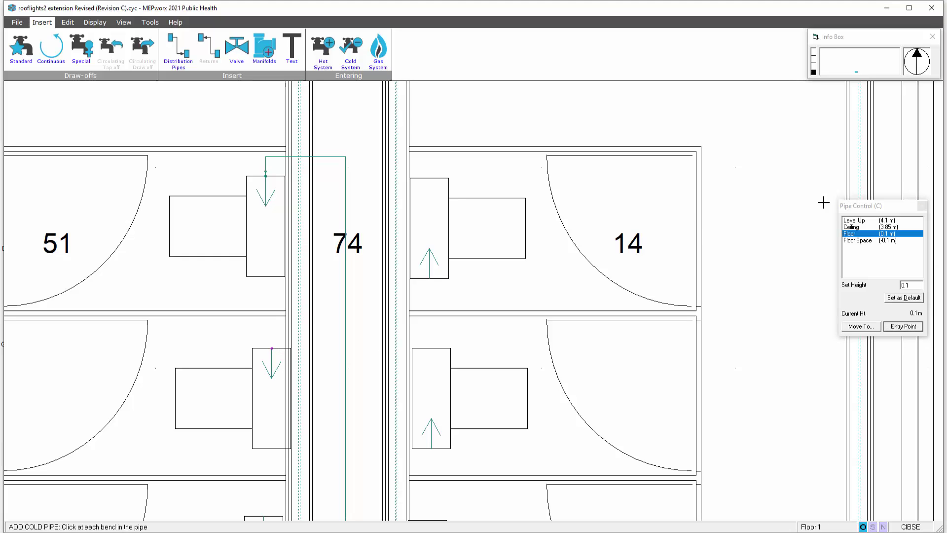
{"action": "left_click_drag", "start_coordinate": [864, 209], "coordinate": [624, 208]}
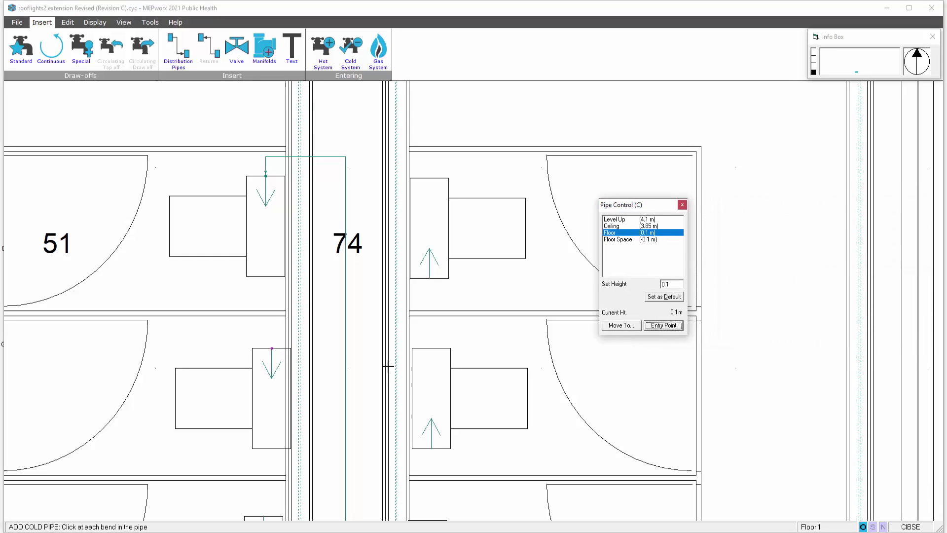
{"action": "left_click", "coordinate": [271, 329]}
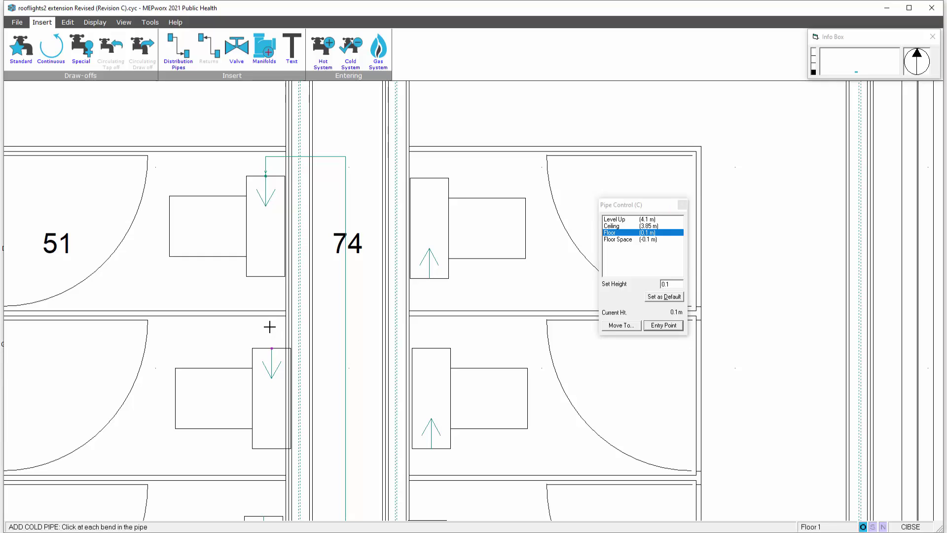
{"action": "left_click", "coordinate": [346, 328]}
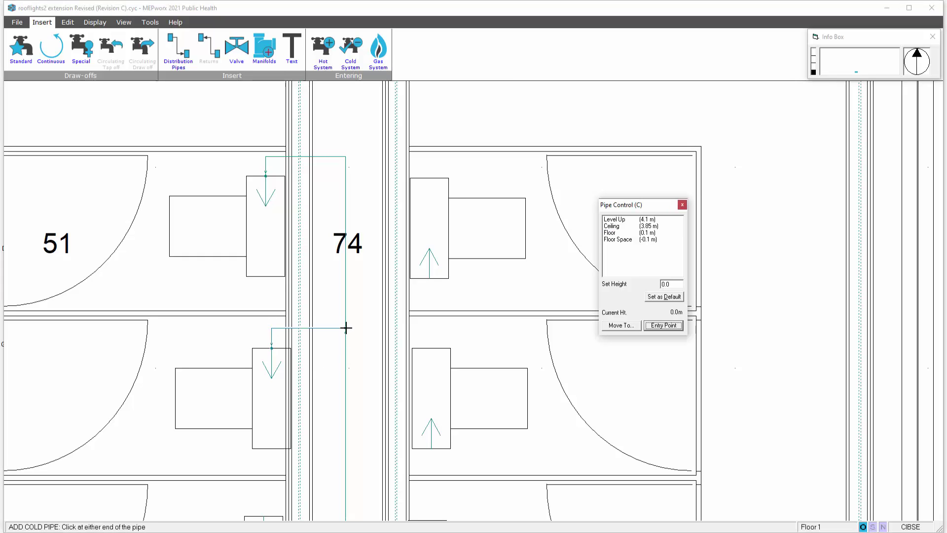
{"action": "scroll", "coordinate": [352, 330], "scroll_direction": "up", "scroll_amount": 3}
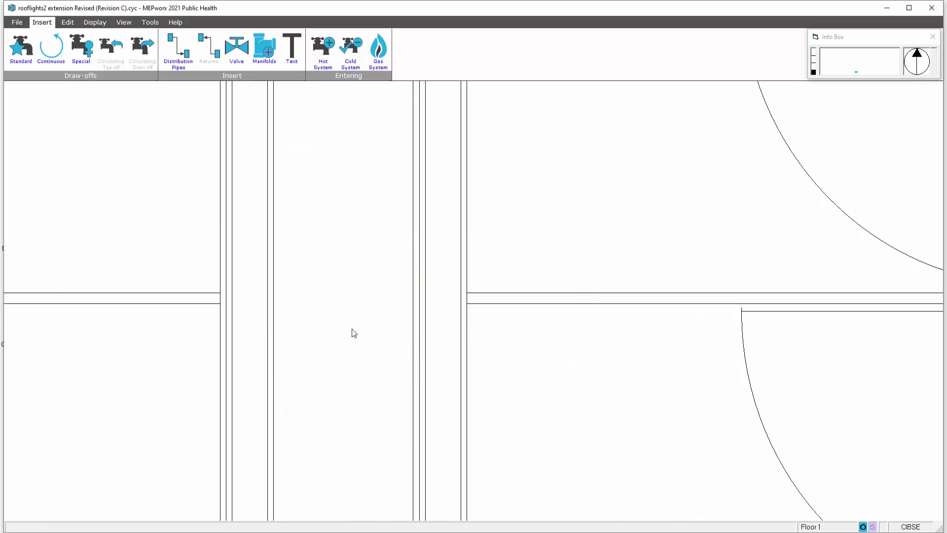
{"action": "scroll", "coordinate": [347, 331], "scroll_direction": "down", "scroll_amount": 2}
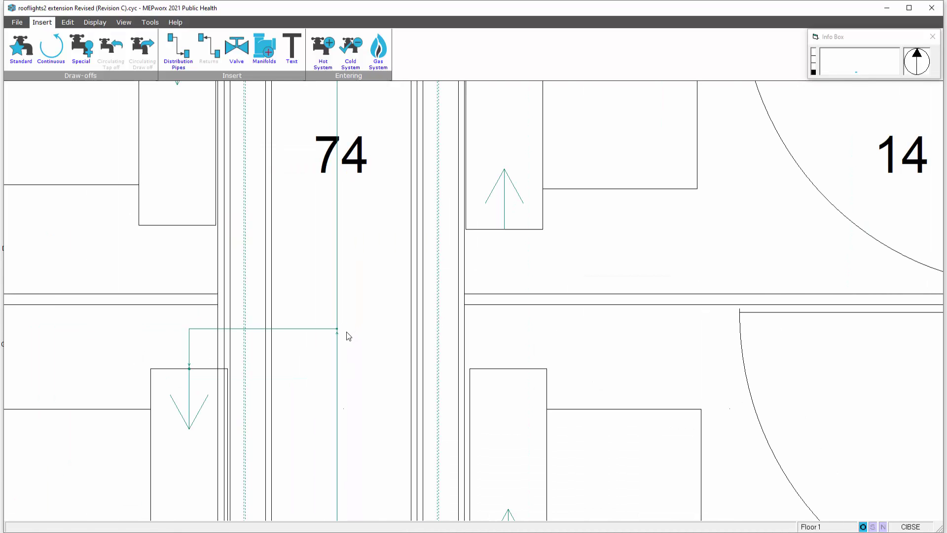
{"action": "scroll", "coordinate": [347, 332], "scroll_direction": "down", "scroll_amount": 1}
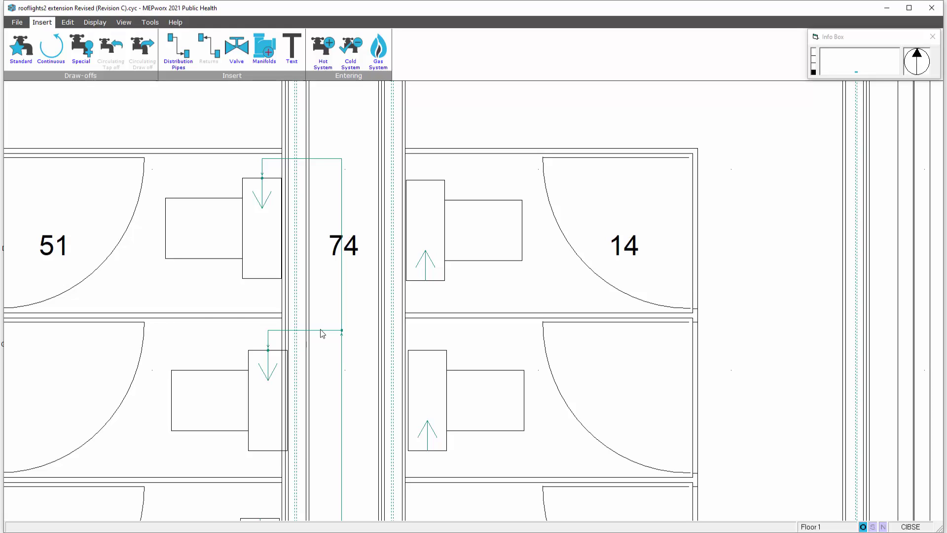
Highlight the unconnected draw-offs on the Floor 1 plan
{"action": "left_click", "coordinate": [101, 25]}
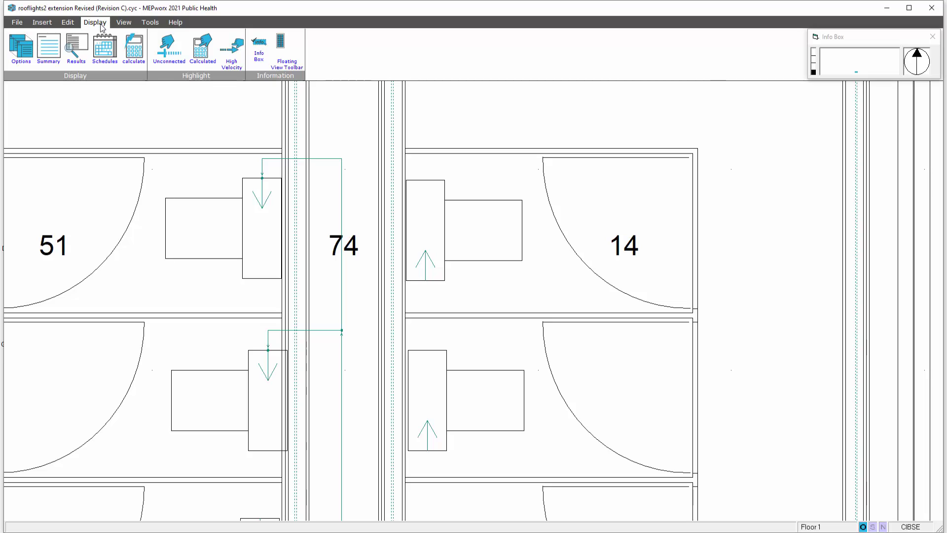
{"action": "left_click", "coordinate": [170, 55]}
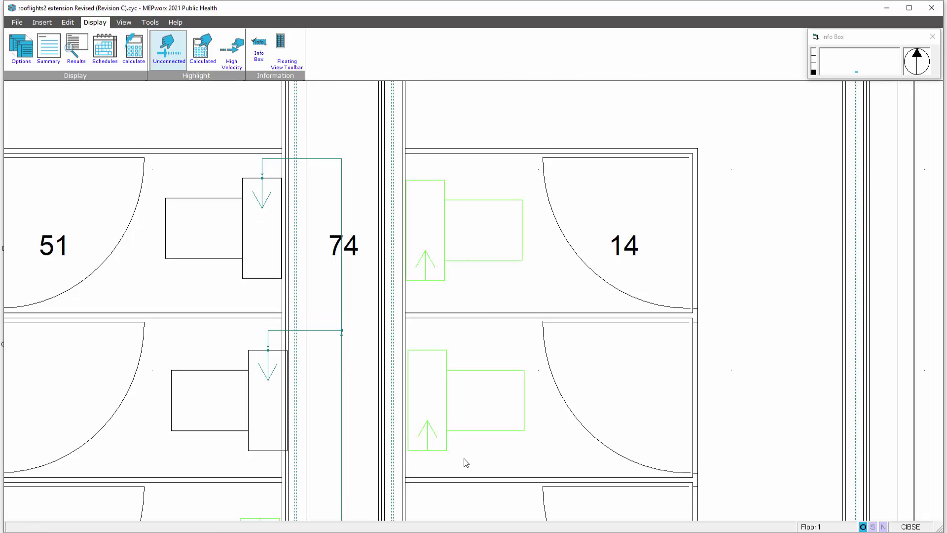
{"action": "left_click", "coordinate": [171, 61]}
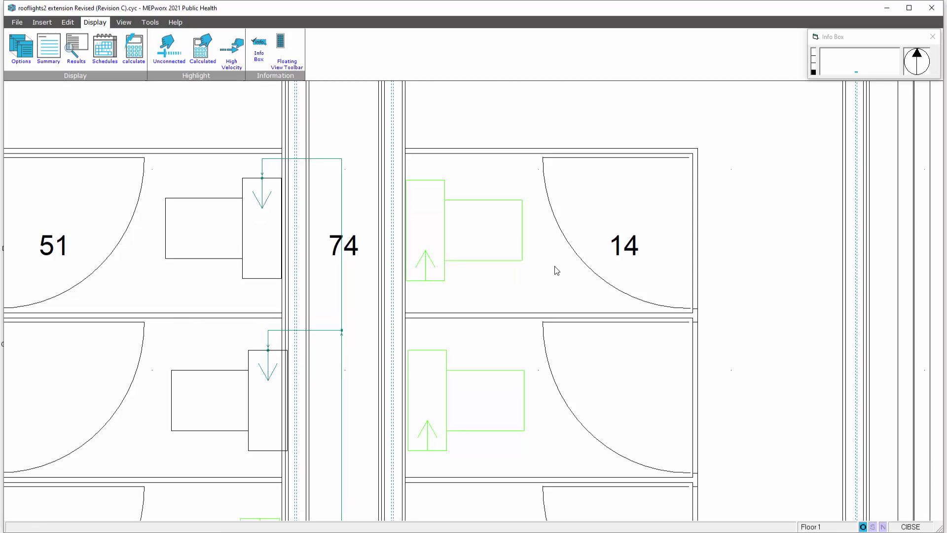
Autoconnect the remaining WC draw-offs to the nearest distribution pipe with a maximum connection distance of 1.5 m
{"action": "middle_click_drag", "start_coordinate": [540, 331], "coordinate": [553, 274]}
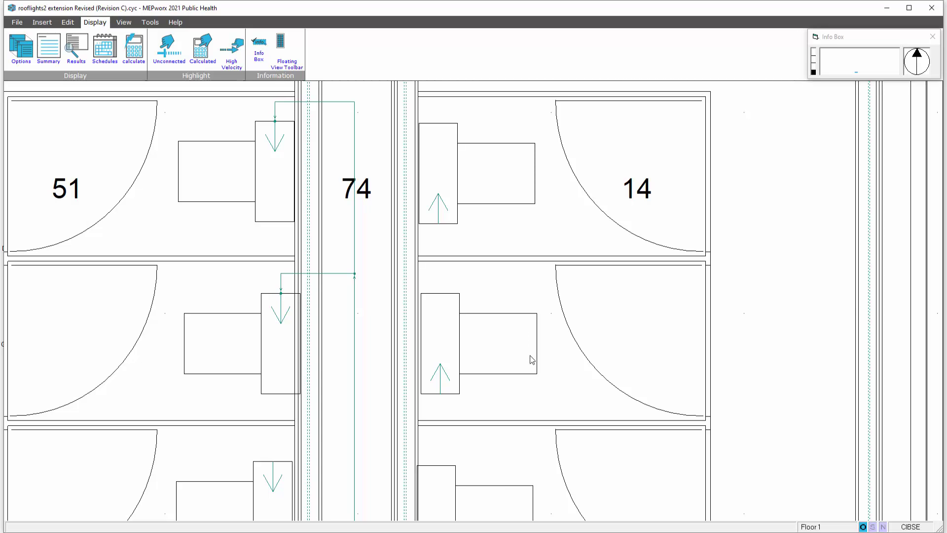
{"action": "scroll", "coordinate": [529, 361], "scroll_direction": "down", "scroll_amount": 2}
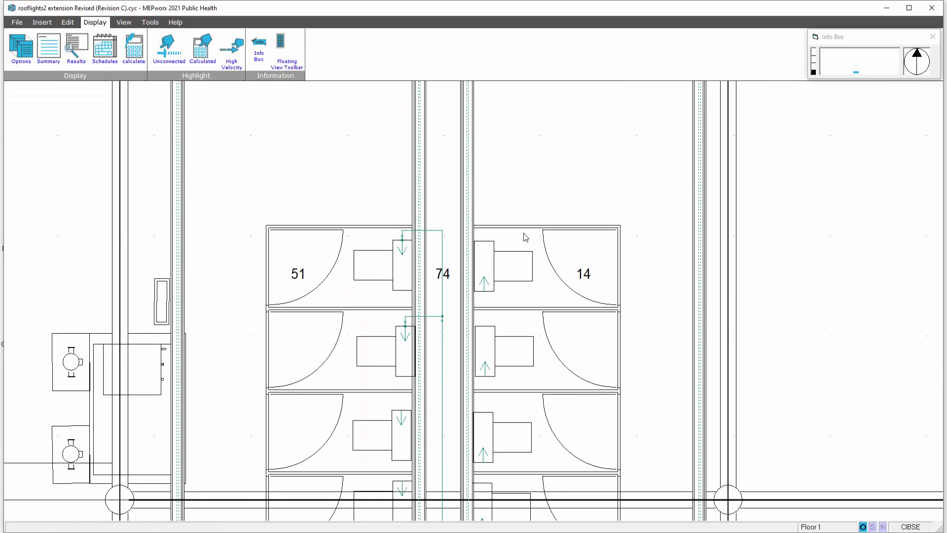
{"action": "scroll", "coordinate": [525, 237], "scroll_direction": "down", "scroll_amount": 2}
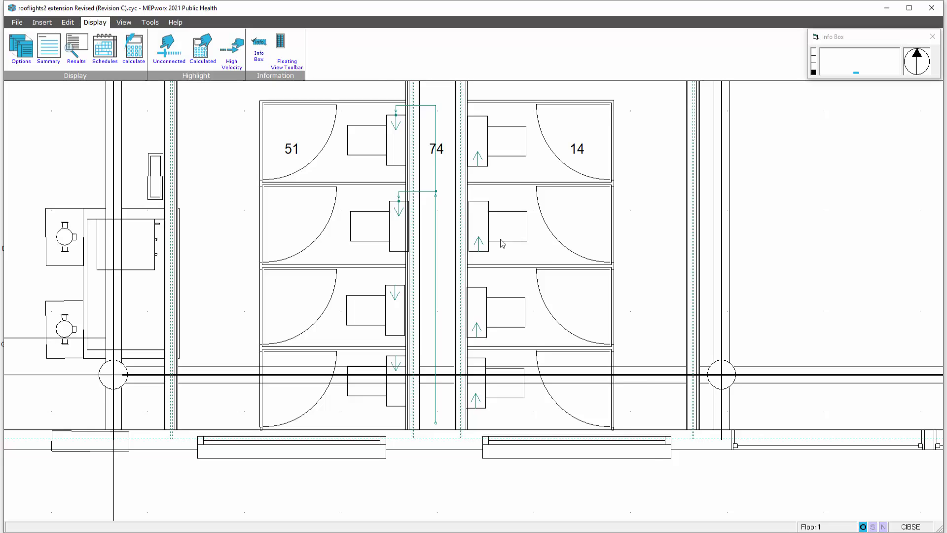
{"action": "middle_click_drag", "start_coordinate": [503, 239], "coordinate": [477, 249]}
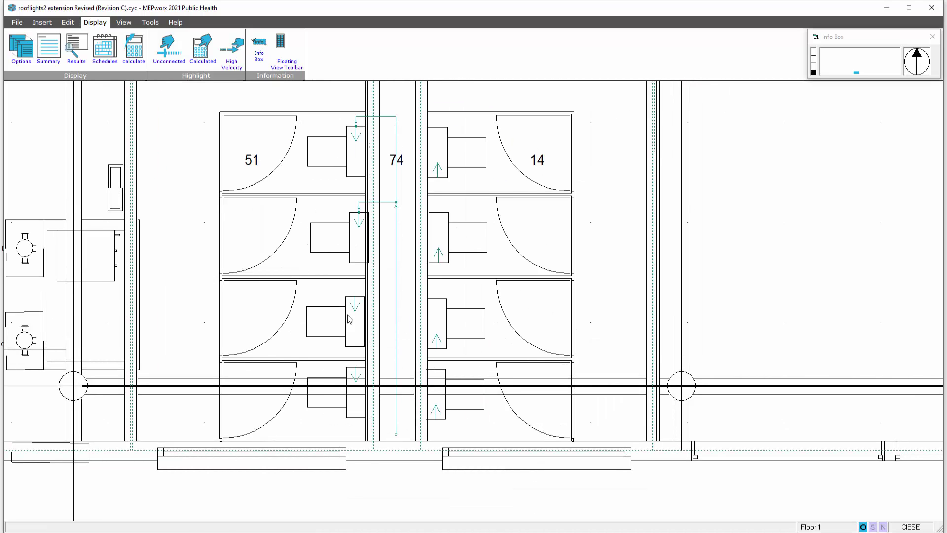
{"action": "left_click", "coordinate": [42, 22]}
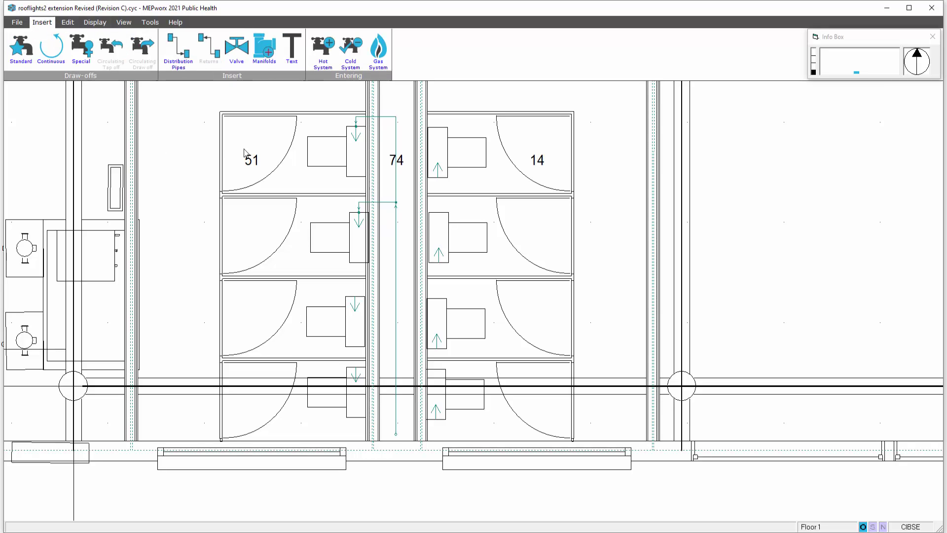
{"action": "left_click", "coordinate": [66, 23]}
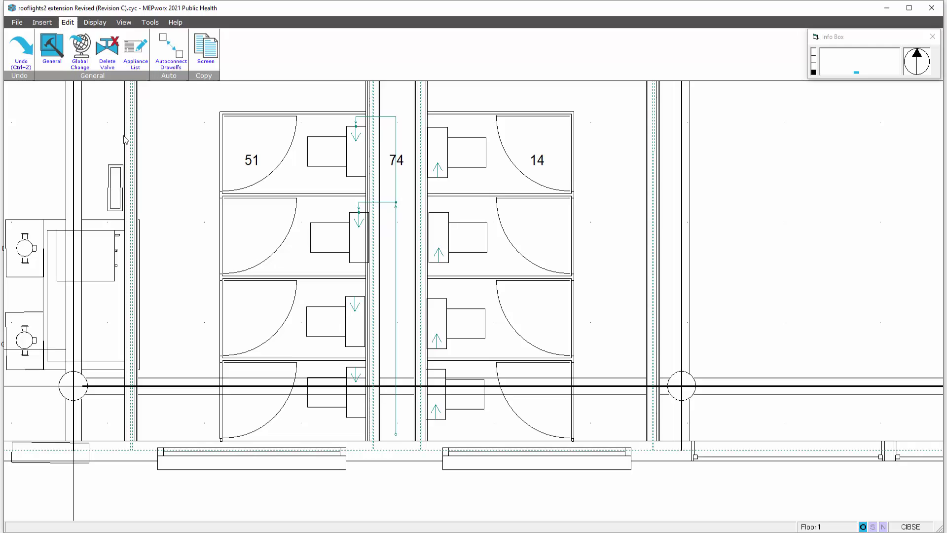
{"action": "left_click", "coordinate": [169, 56]}
{"action": "double_click", "coordinate": [493, 279]}
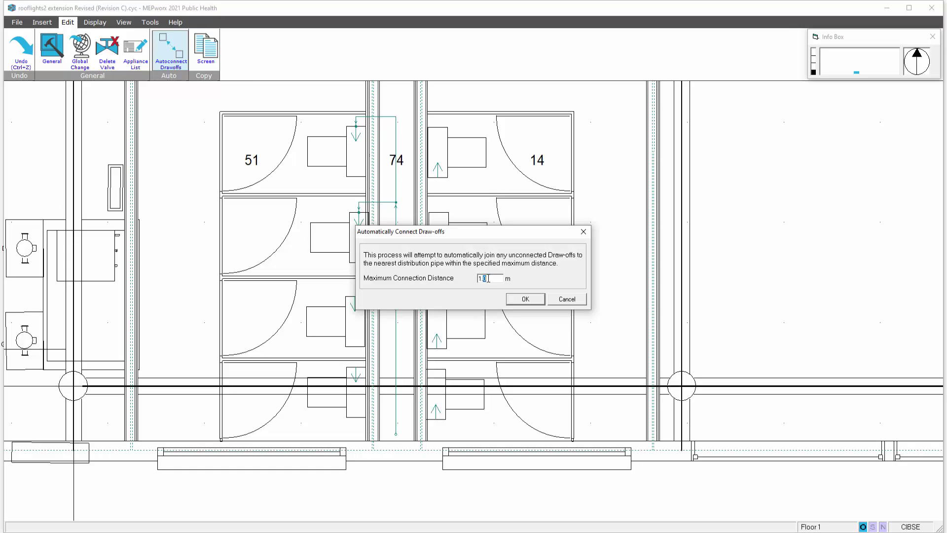
{"action": "type", "text": "5"}
{"action": "left_click", "coordinate": [527, 301]}
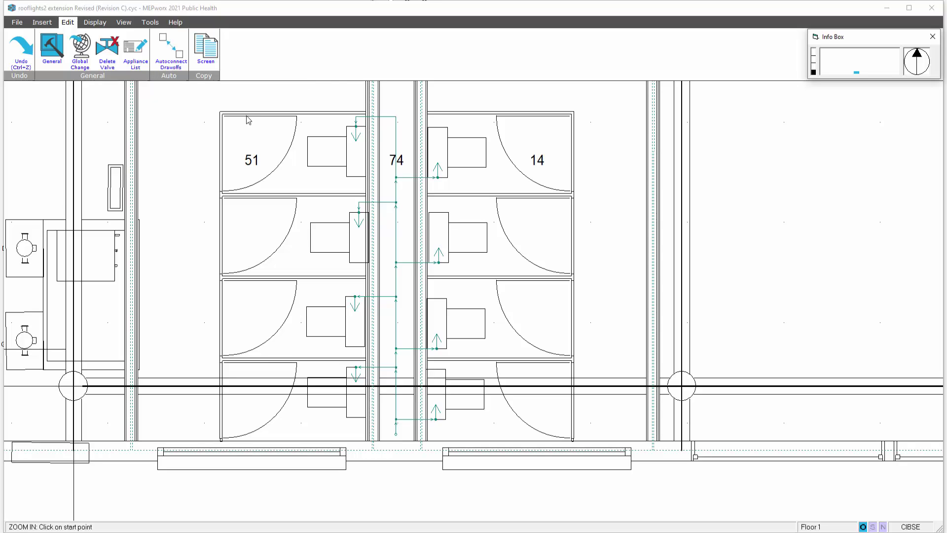
Calculate the pipe sizes and turn off Show Fixed Size Text in the general display options
{"action": "left_click", "coordinate": [94, 23]}
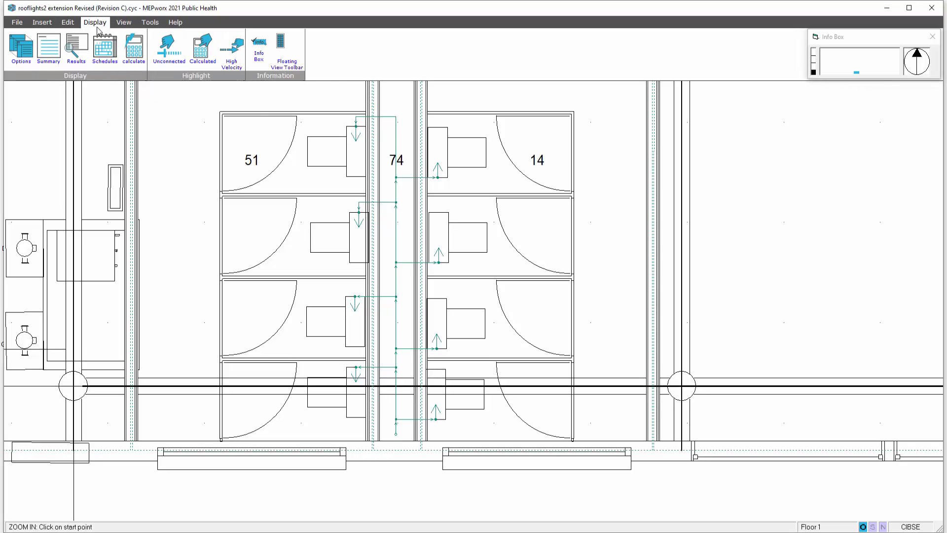
{"action": "left_click", "coordinate": [133, 48]}
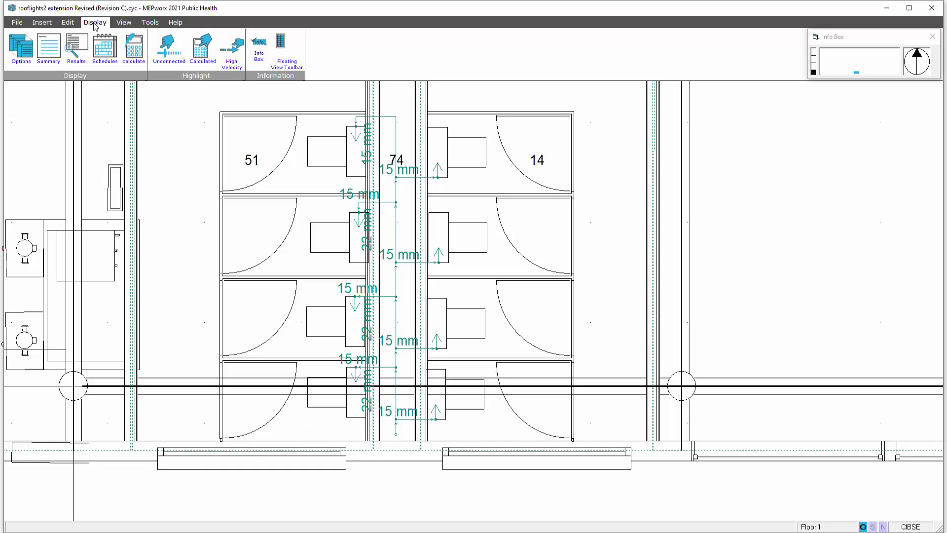
{"action": "left_click", "coordinate": [21, 49]}
{"action": "left_click", "coordinate": [392, 317]}
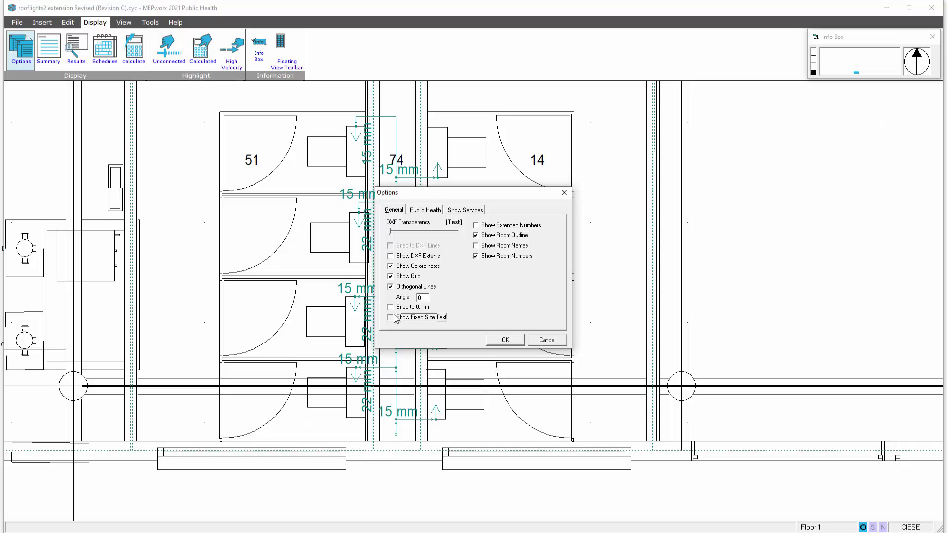
{"action": "left_click", "coordinate": [505, 340]}
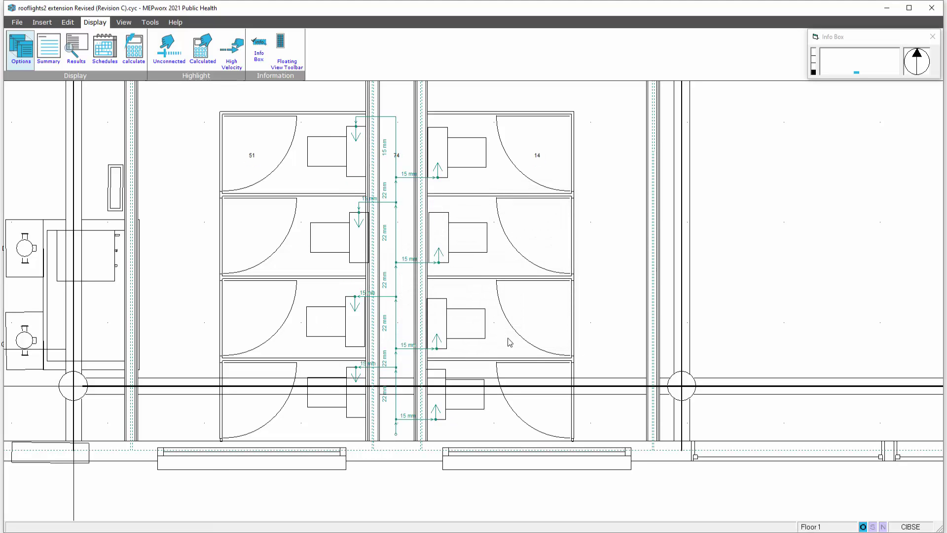
Examine how the pipe size labels around the WC cubicles scale at different zoom levels
{"action": "scroll", "coordinate": [466, 328], "scroll_direction": "up", "scroll_amount": 3}
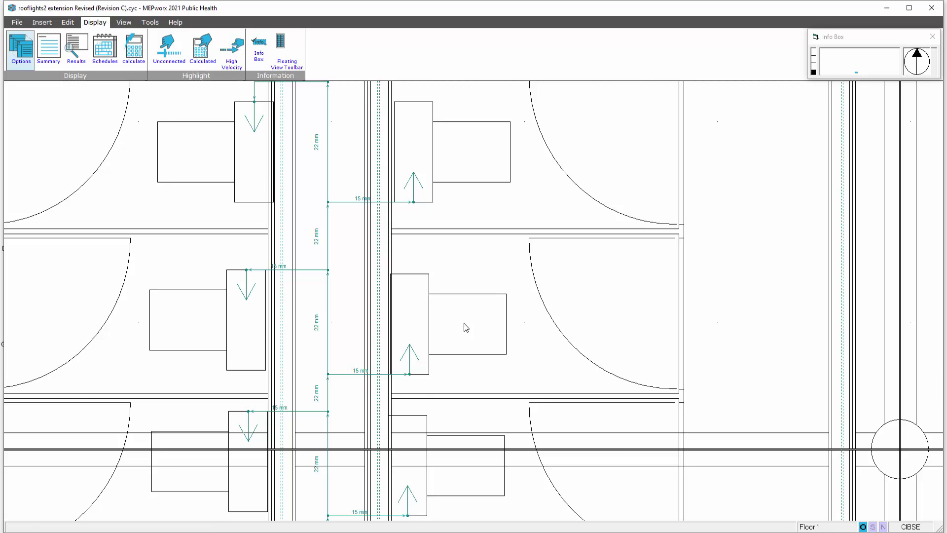
{"action": "scroll", "coordinate": [466, 327], "scroll_direction": "down", "scroll_amount": 3}
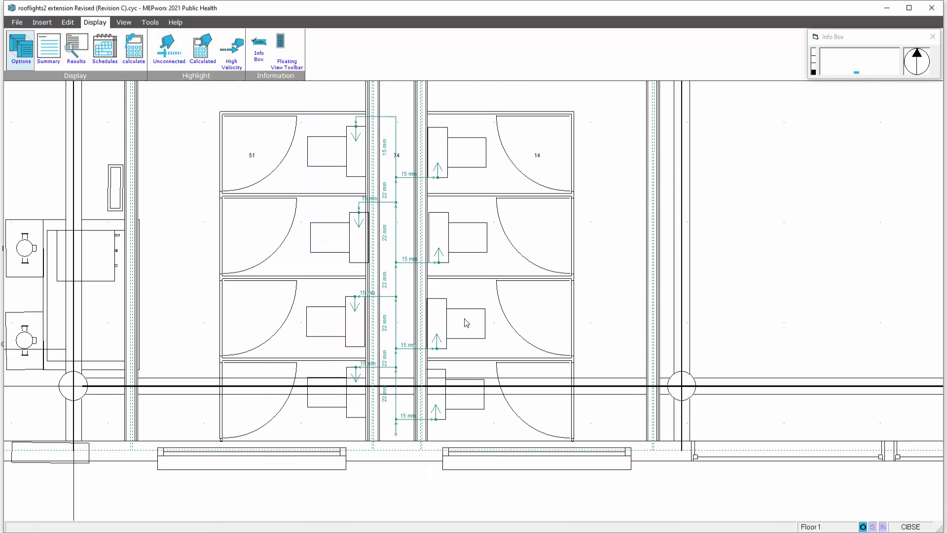
{"action": "scroll", "coordinate": [466, 323], "scroll_direction": "down", "scroll_amount": 3}
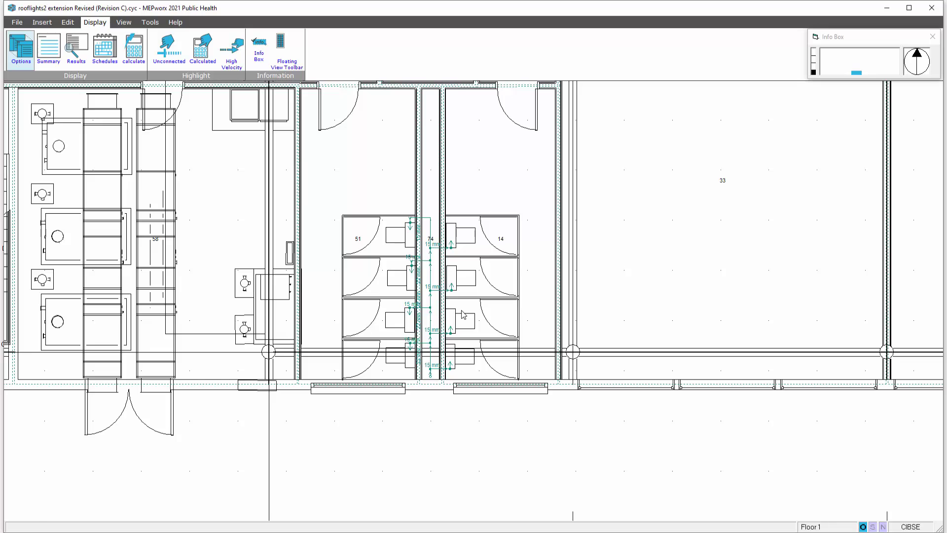
{"action": "scroll", "coordinate": [464, 314], "scroll_direction": "up", "scroll_amount": 3}
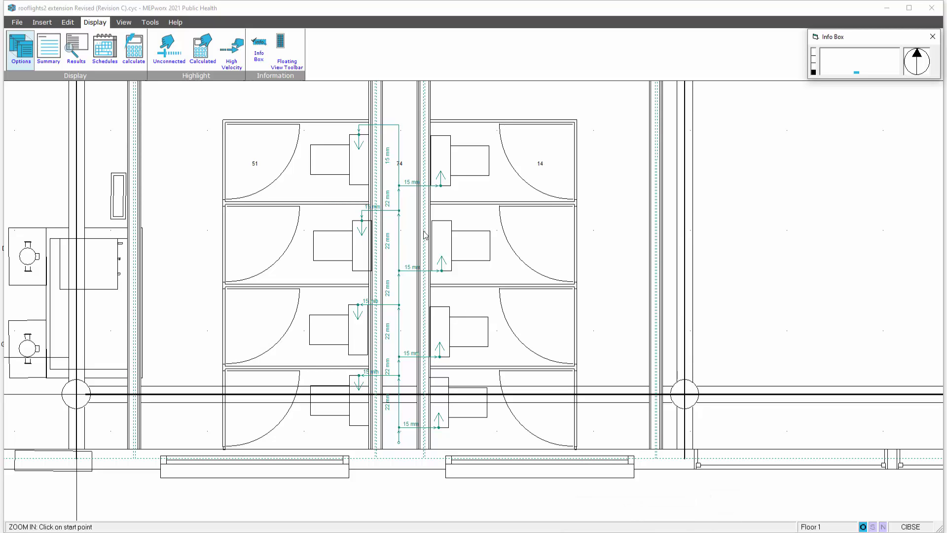
{"action": "left_click", "coordinate": [408, 198]}
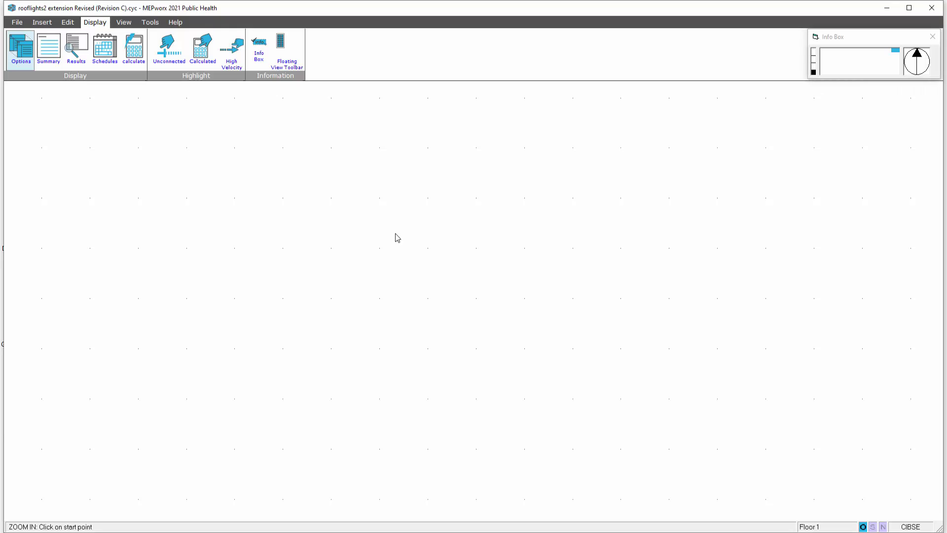
{"action": "scroll", "coordinate": [381, 248], "scroll_direction": "down", "scroll_amount": 2}
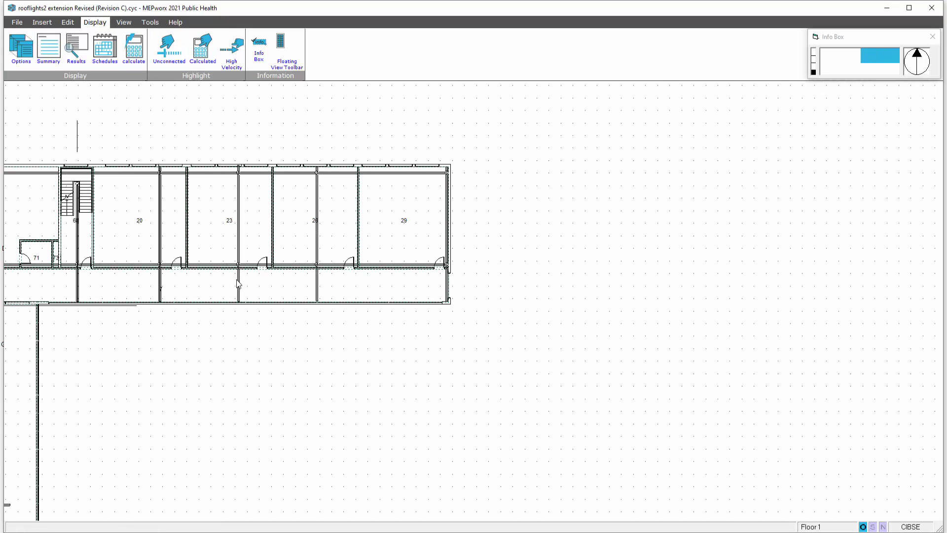
{"action": "middle_click_drag", "start_coordinate": [236, 278], "coordinate": [524, 167]}
{"action": "middle_click_drag", "start_coordinate": [254, 487], "coordinate": [538, 250]}
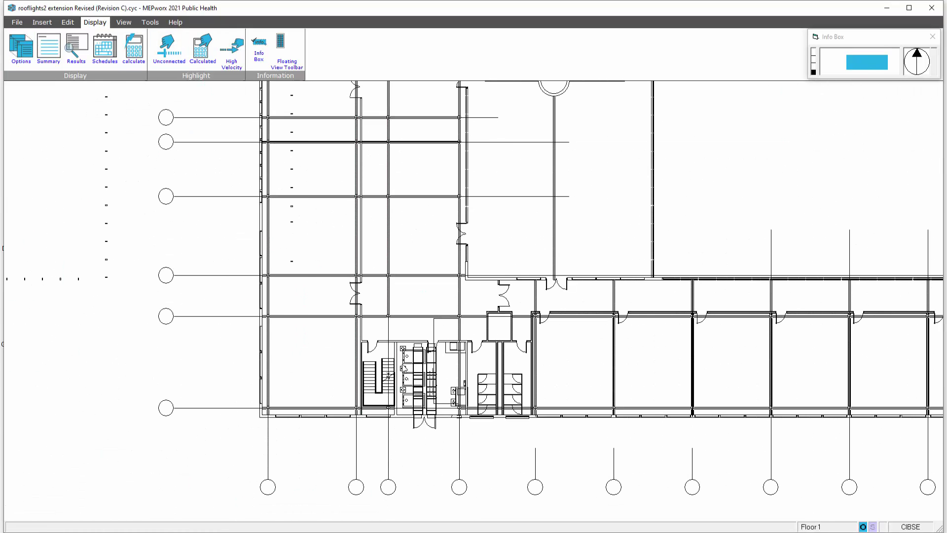
{"action": "scroll", "coordinate": [504, 412], "scroll_direction": "up", "scroll_amount": 4}
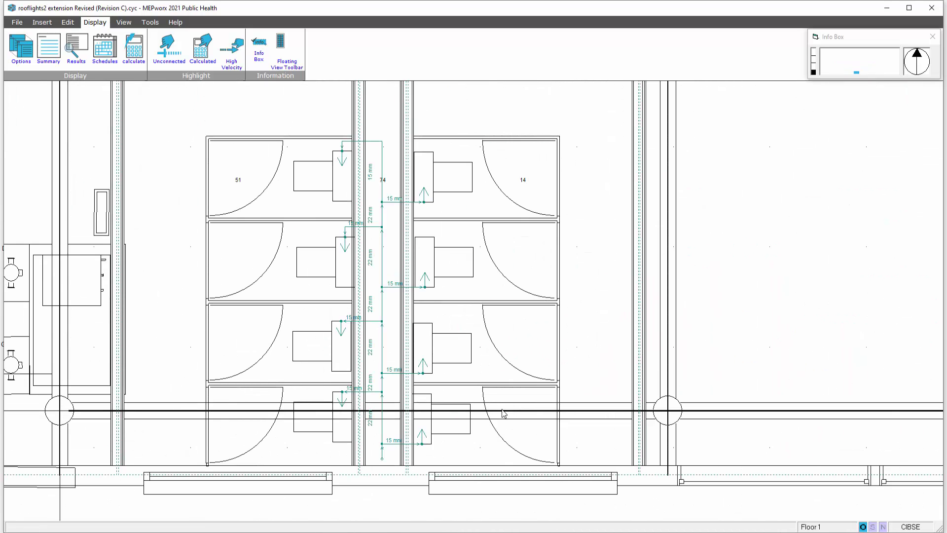
Delete the horizontal branch pipe feeding the uppermost WC on the room 14 side
{"action": "middle_click_drag", "start_coordinate": [480, 365], "coordinate": [460, 396]}
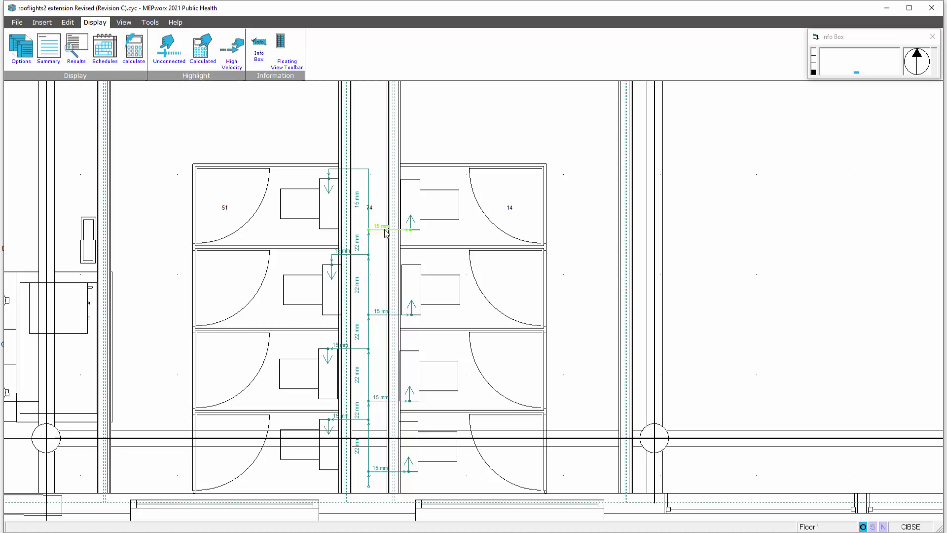
{"action": "key", "text": "Delete"}
Draw a bent cold distribution pipe from the uppermost room 14 side WC draw-off to the vertical main, and recalculate the pipe sizes
{"action": "left_click", "coordinate": [41, 23]}
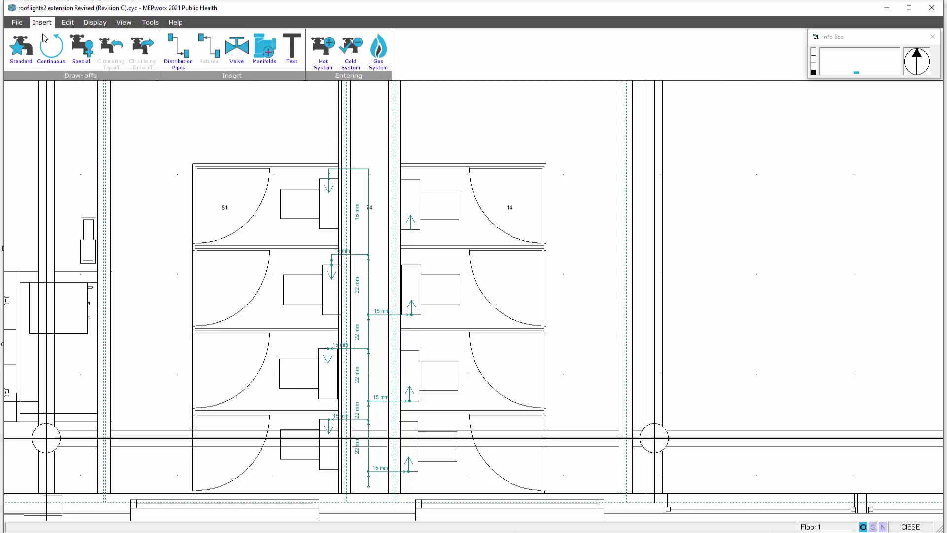
{"action": "left_click", "coordinate": [178, 58]}
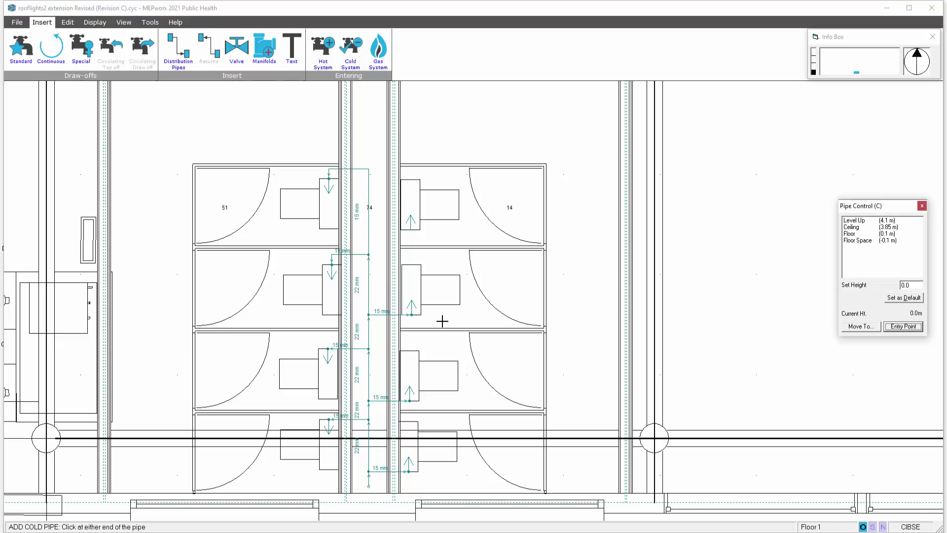
{"action": "left_click", "coordinate": [410, 229]}
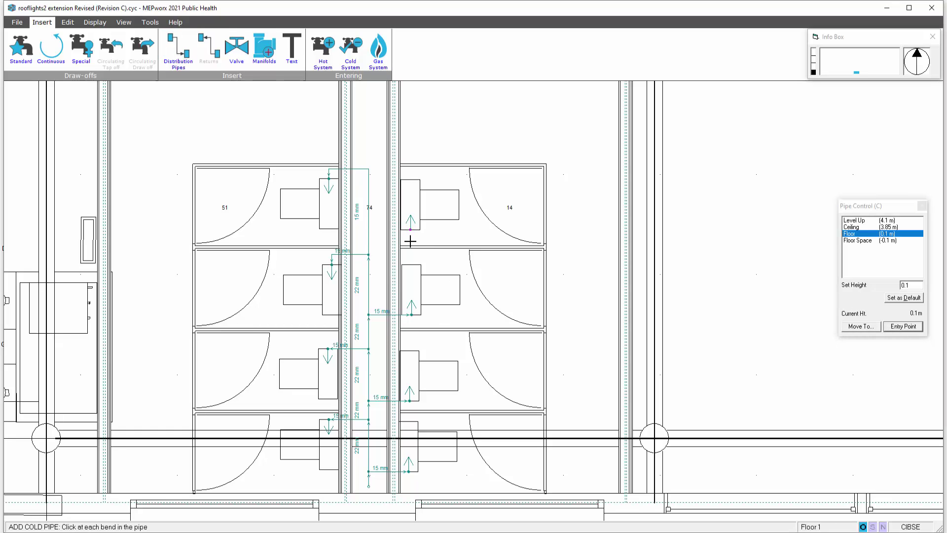
{"action": "left_click", "coordinate": [410, 241]}
{"action": "left_click", "coordinate": [369, 242]}
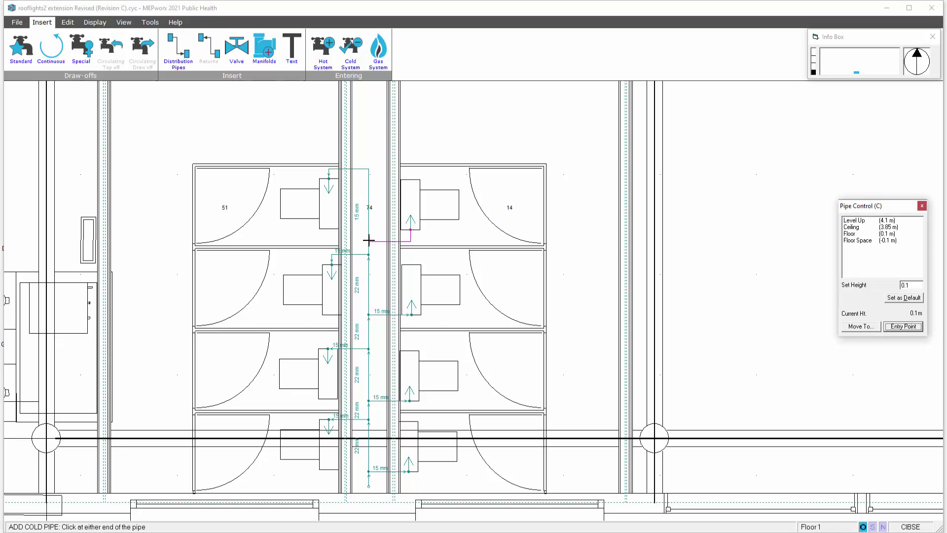
{"action": "key", "text": "Escape"}
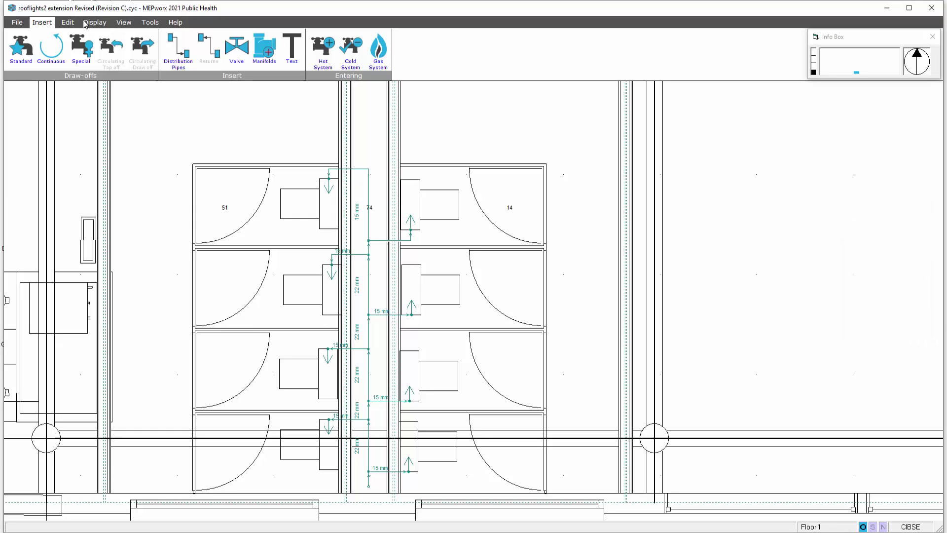
{"action": "left_click", "coordinate": [87, 23]}
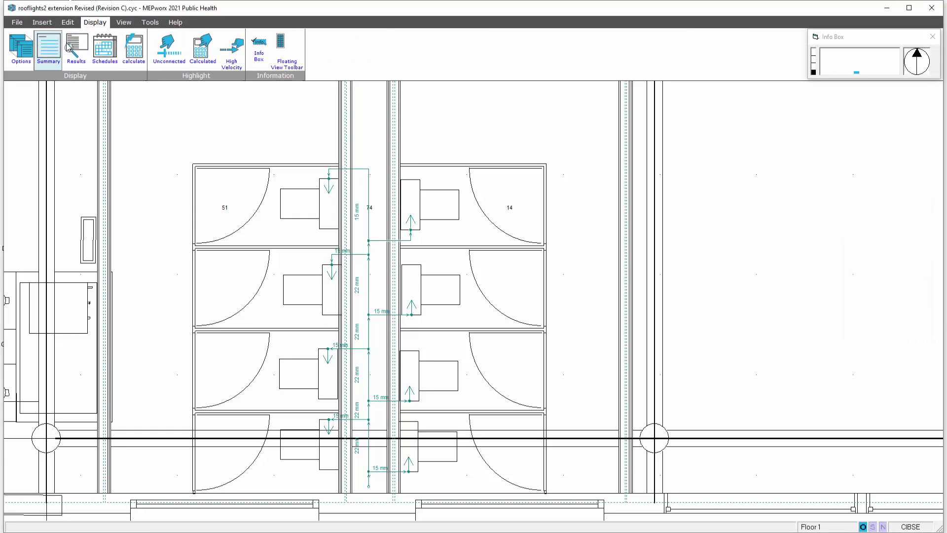
{"action": "left_click", "coordinate": [132, 47]}
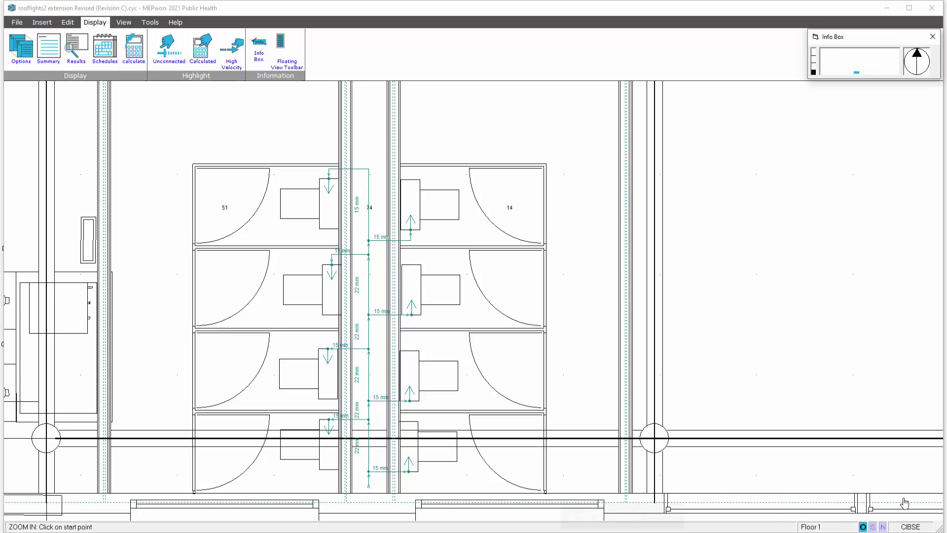
Examine the cold water Draw-Off and Pipes schedules, widening the schedule window so all pipe columns can be read
{"action": "left_click", "coordinate": [104, 46]}
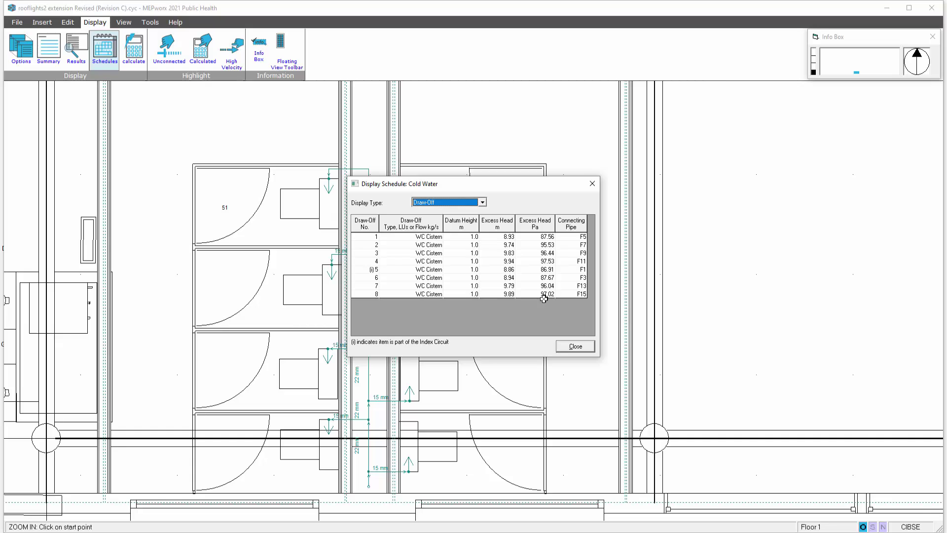
{"action": "left_click", "coordinate": [482, 202]}
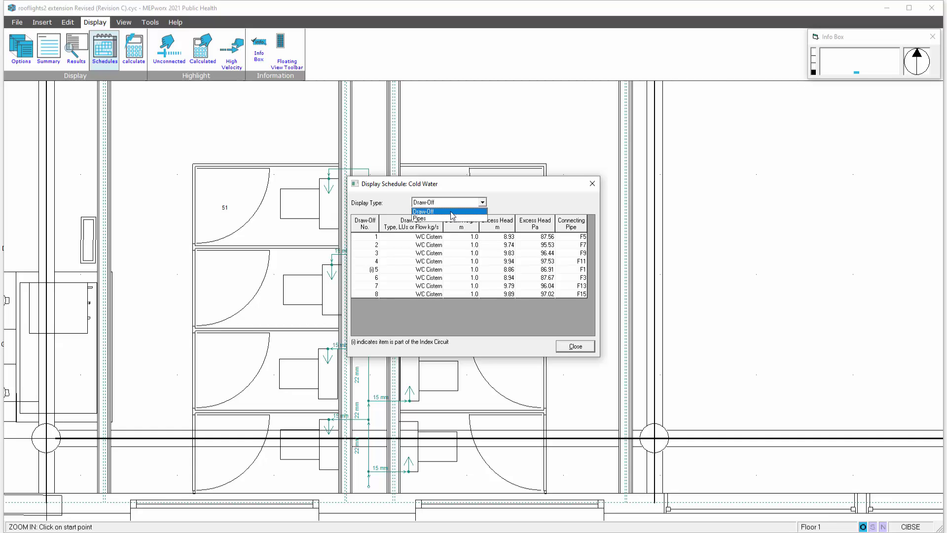
{"action": "left_click", "coordinate": [445, 218]}
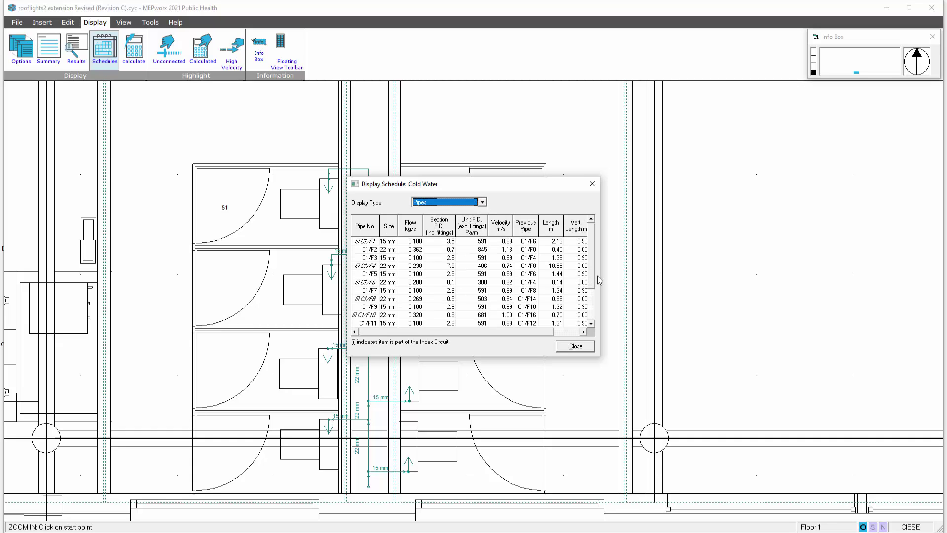
{"action": "left_click_drag", "start_coordinate": [599, 277], "coordinate": [697, 270]}
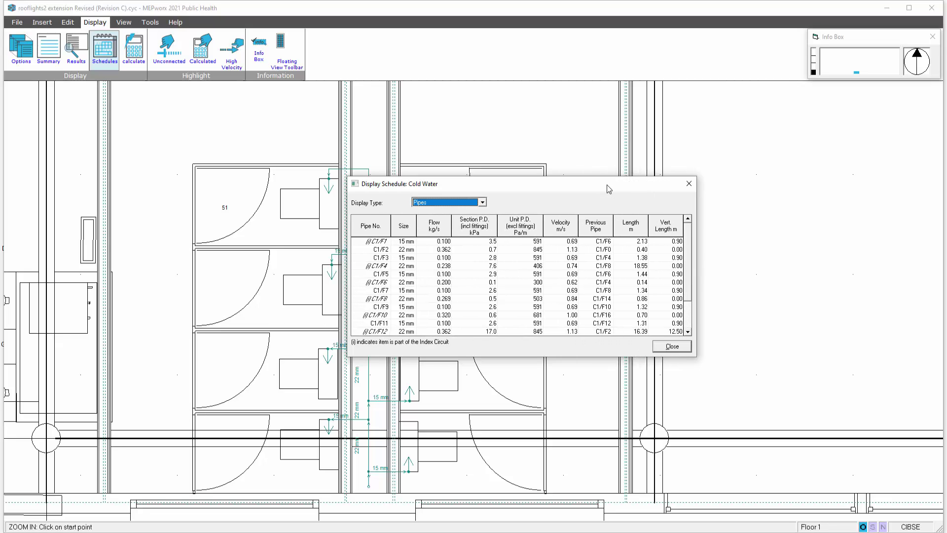
{"action": "left_click_drag", "start_coordinate": [611, 190], "coordinate": [570, 189]}
{"action": "left_click", "coordinate": [338, 244]}
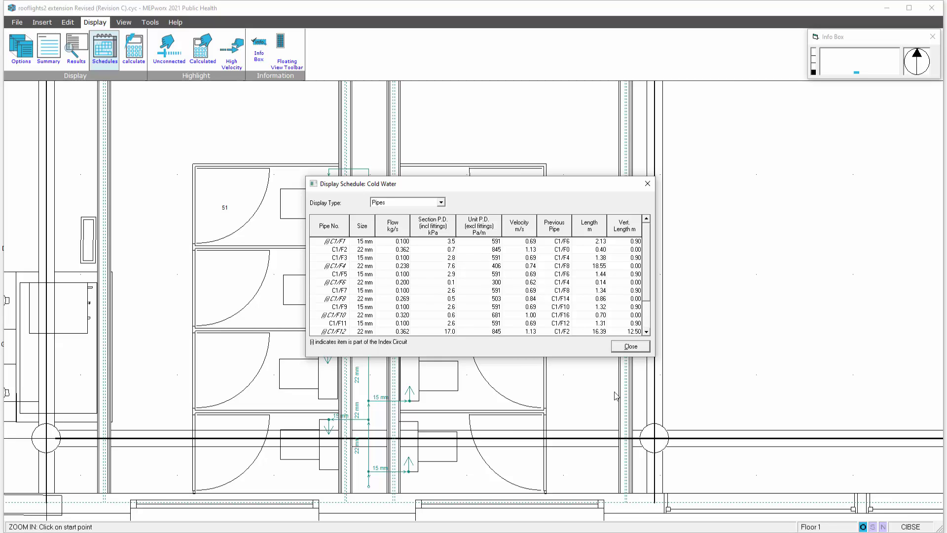
{"action": "left_click", "coordinate": [618, 348]}
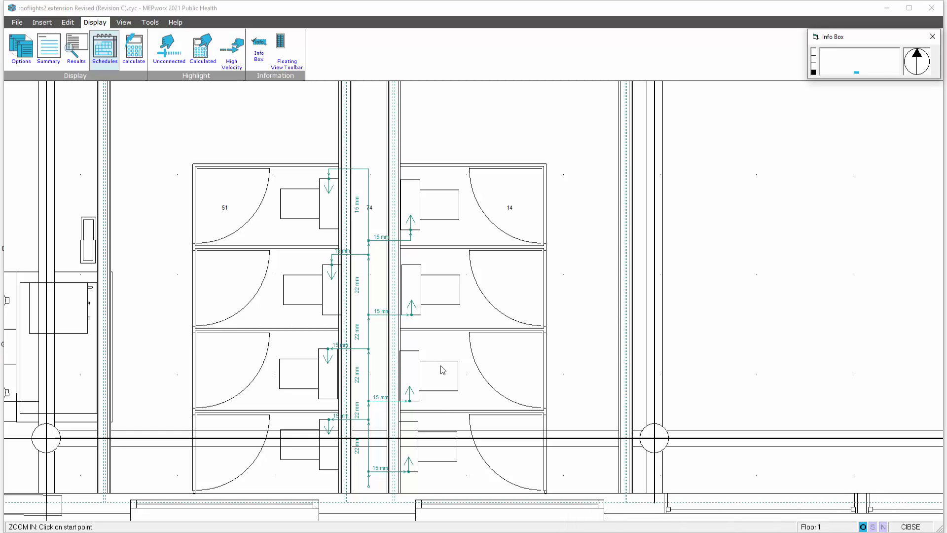
{"action": "left_click", "coordinate": [432, 483]}
{"action": "key", "text": "Escape"}
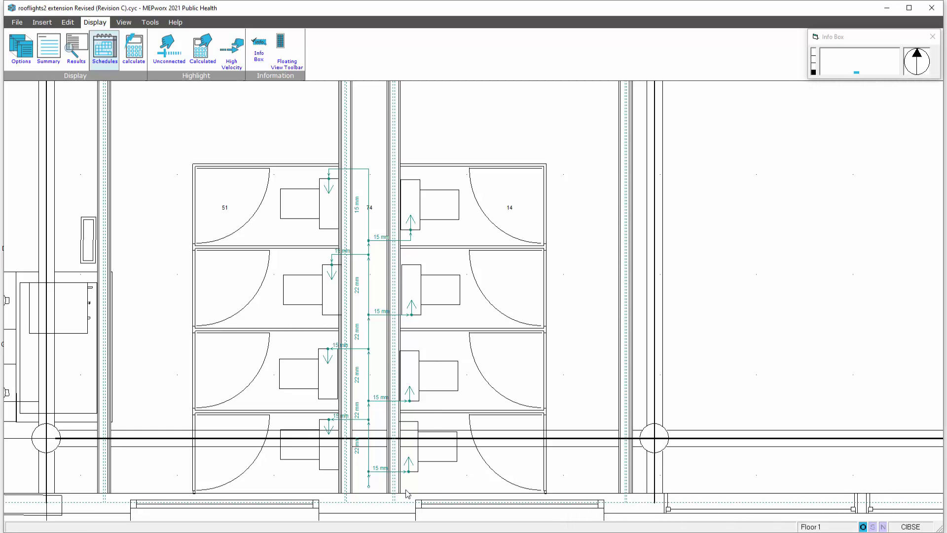
Open the settings of the lowest section of the vertical distribution pipe and review the available pipe type overrides
{"action": "double_click", "coordinate": [370, 482]}
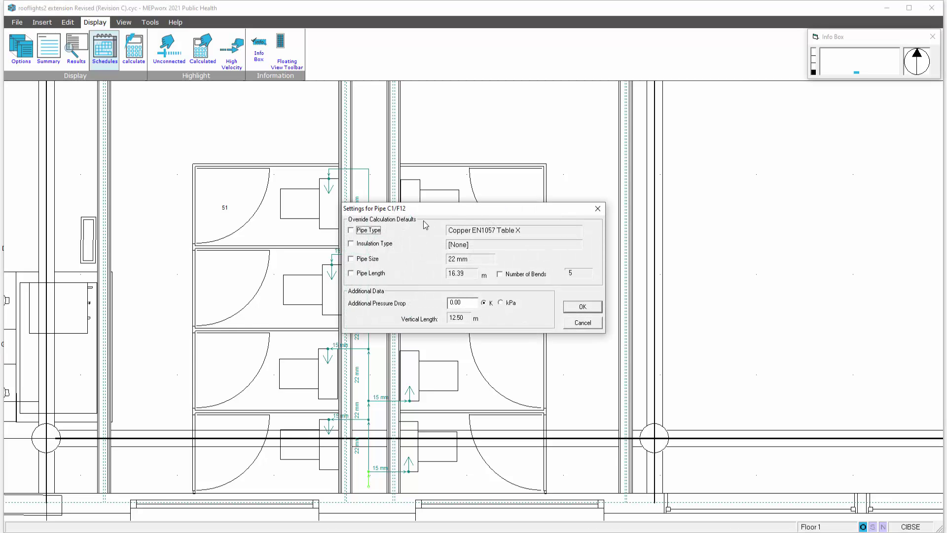
{"action": "left_click", "coordinate": [351, 230]}
{"action": "left_click", "coordinate": [577, 232]}
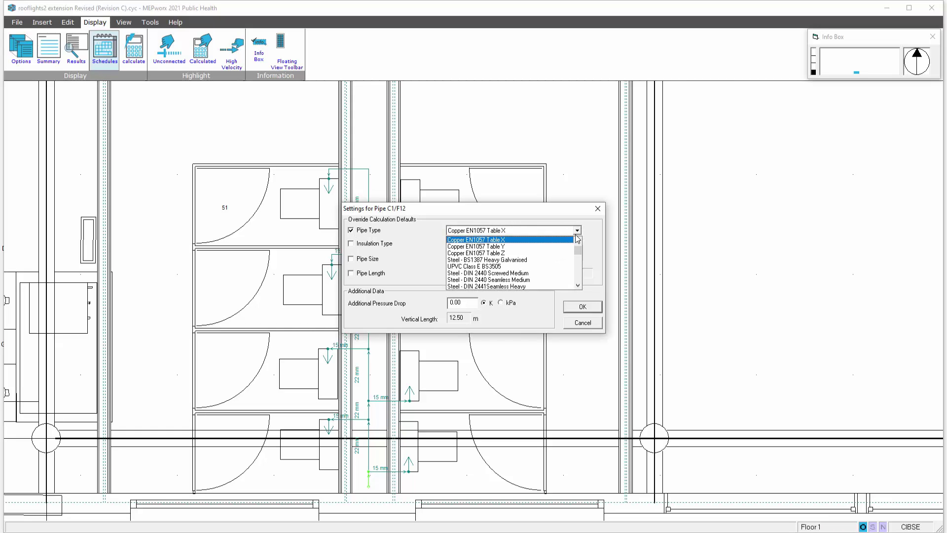
{"action": "left_click", "coordinate": [577, 232]}
{"action": "left_click", "coordinate": [350, 230]}
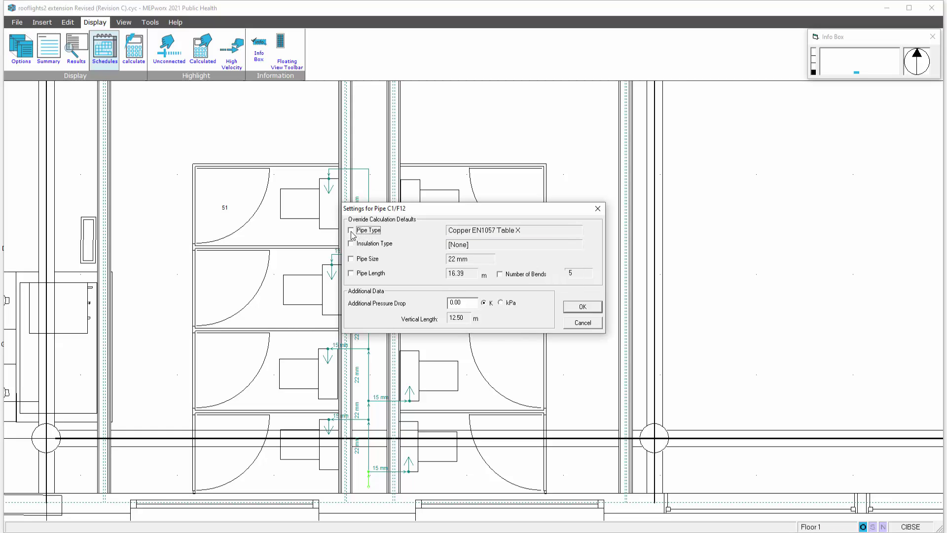
Override the pipe's insulation type with Koolphen K 30mm and its pipe size with 28 mm
{"action": "left_click", "coordinate": [351, 244]}
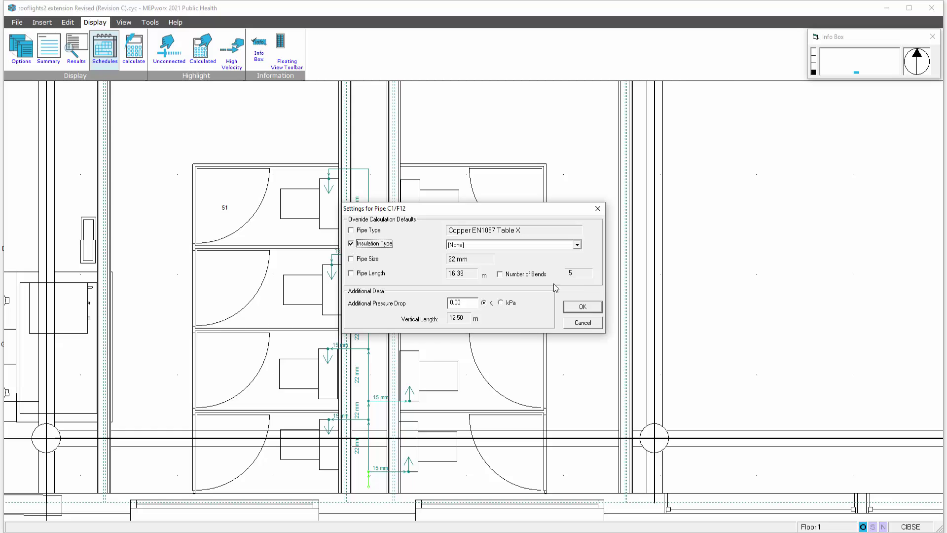
{"action": "left_click", "coordinate": [577, 245]}
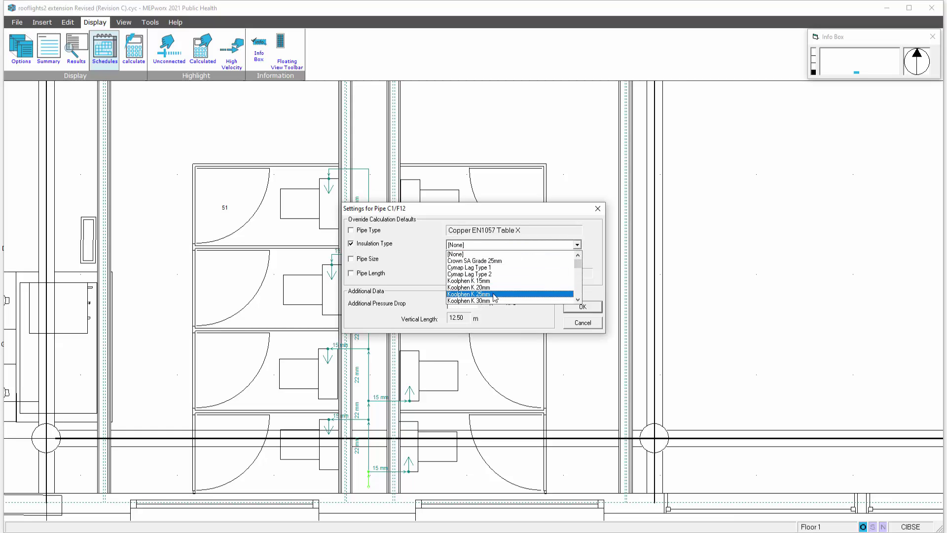
{"action": "left_click", "coordinate": [492, 301]}
{"action": "left_click", "coordinate": [368, 259]}
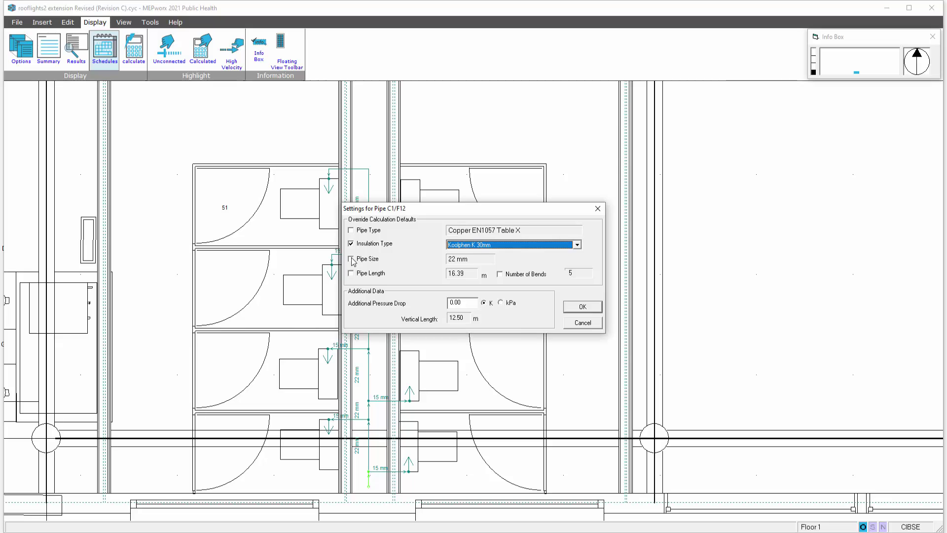
{"action": "left_click", "coordinate": [490, 259]}
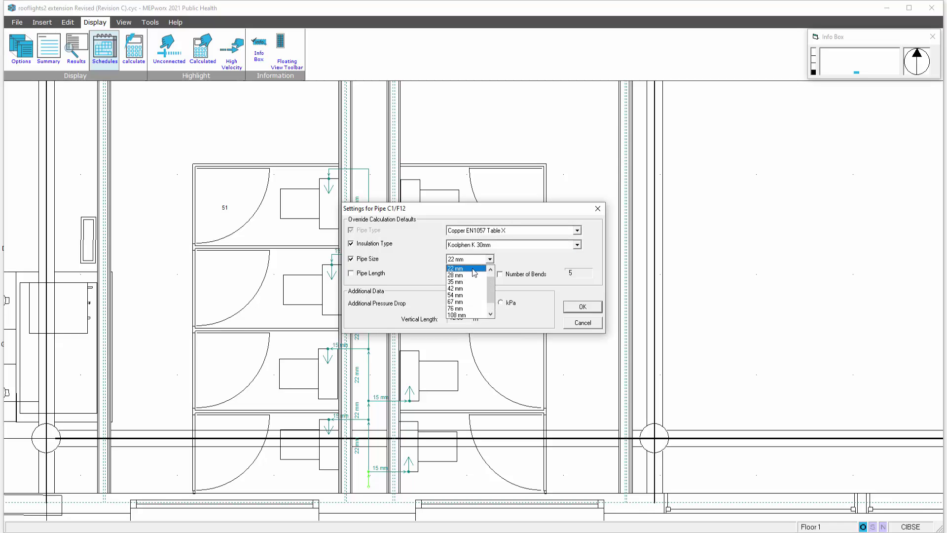
{"action": "left_click", "coordinate": [464, 278]}
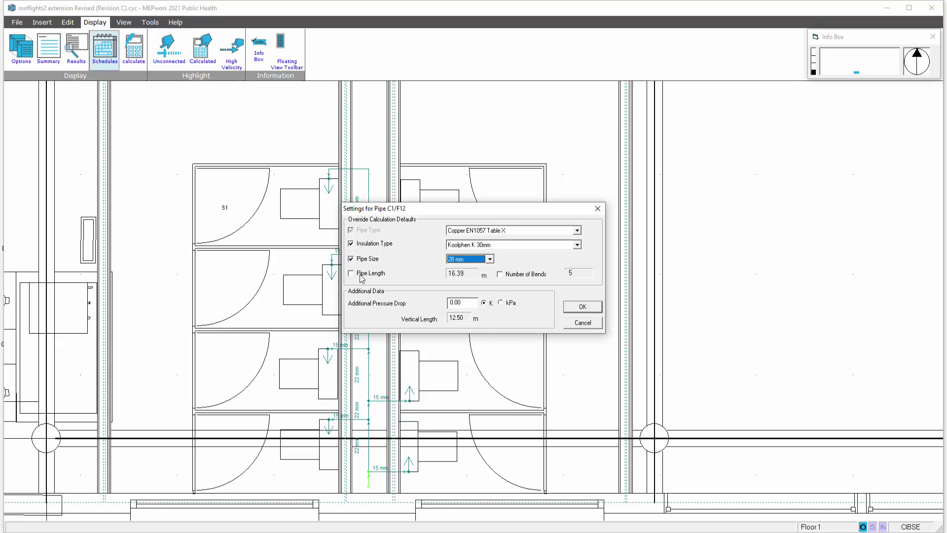
Override the pipe length with 17 m and the number of bends with 9, keep the additional pressure drop in K, and apply the settings
{"action": "left_click", "coordinate": [364, 275]}
{"action": "double_click", "coordinate": [467, 275]}
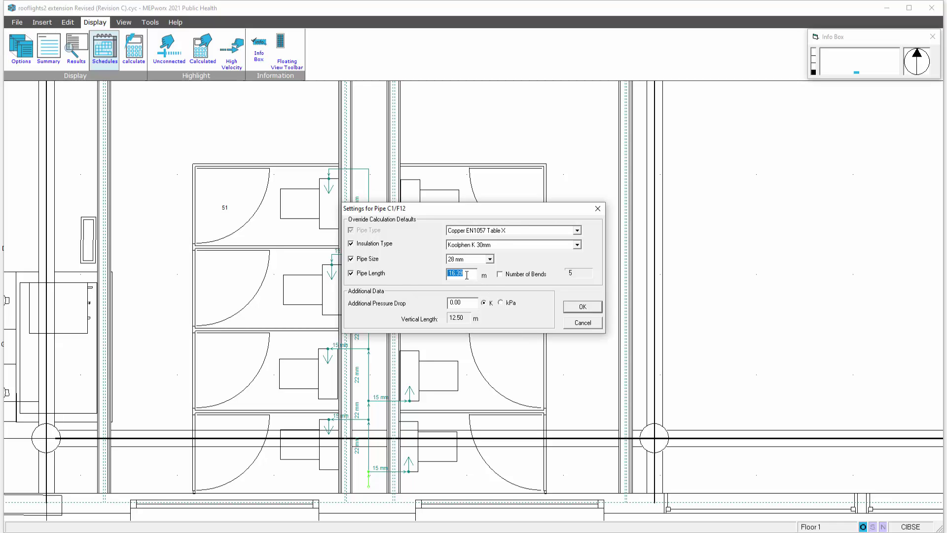
{"action": "type", "text": "17"}
{"action": "left_click", "coordinate": [501, 275]}
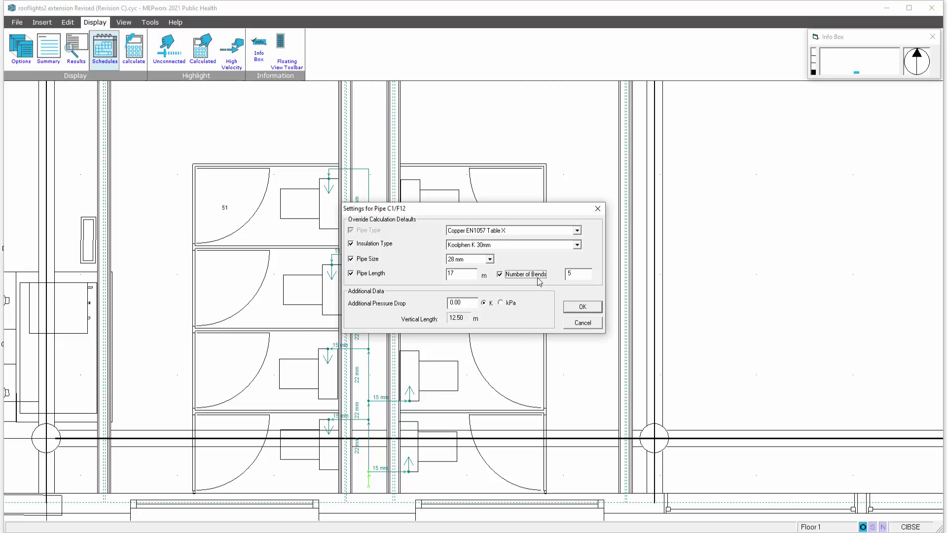
{"action": "double_click", "coordinate": [576, 272]}
{"action": "left_click", "coordinate": [484, 303]}
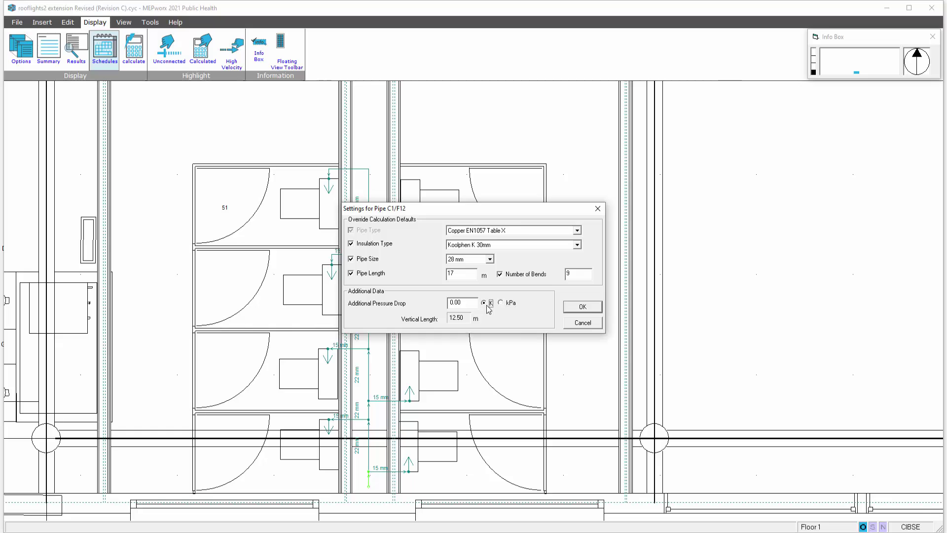
{"action": "left_click", "coordinate": [567, 305]}
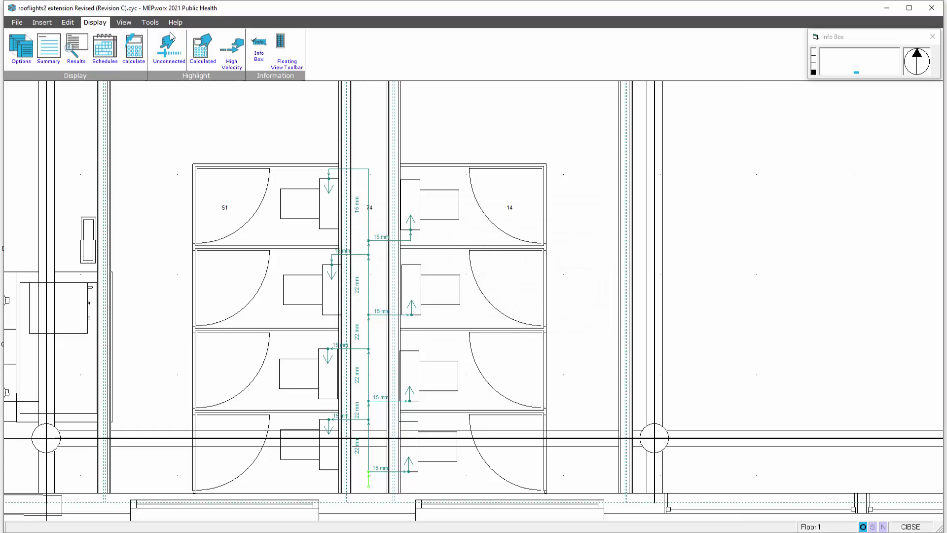
Recalculate the system and inspect the results for the lowest section of the vertical distribution pipe
{"action": "left_click", "coordinate": [131, 50]}
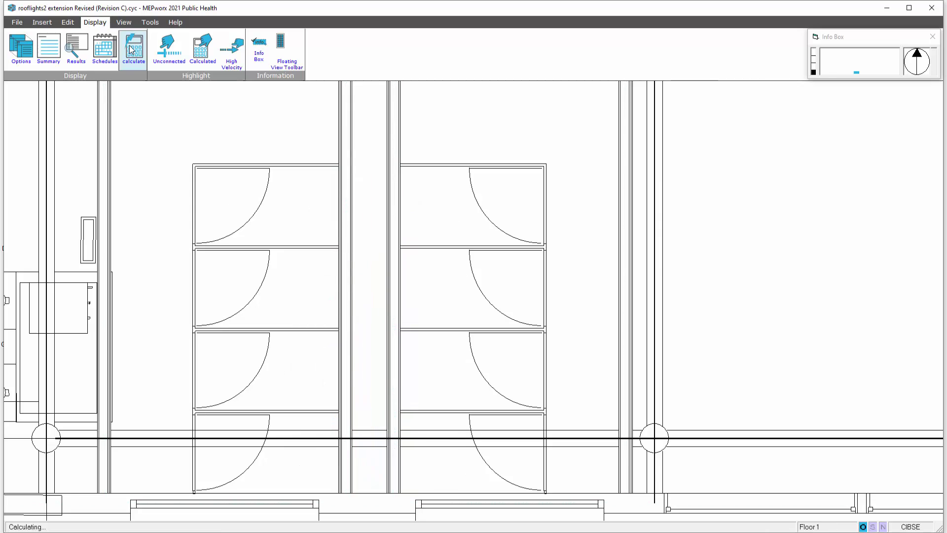
{"action": "left_click", "coordinate": [76, 49]}
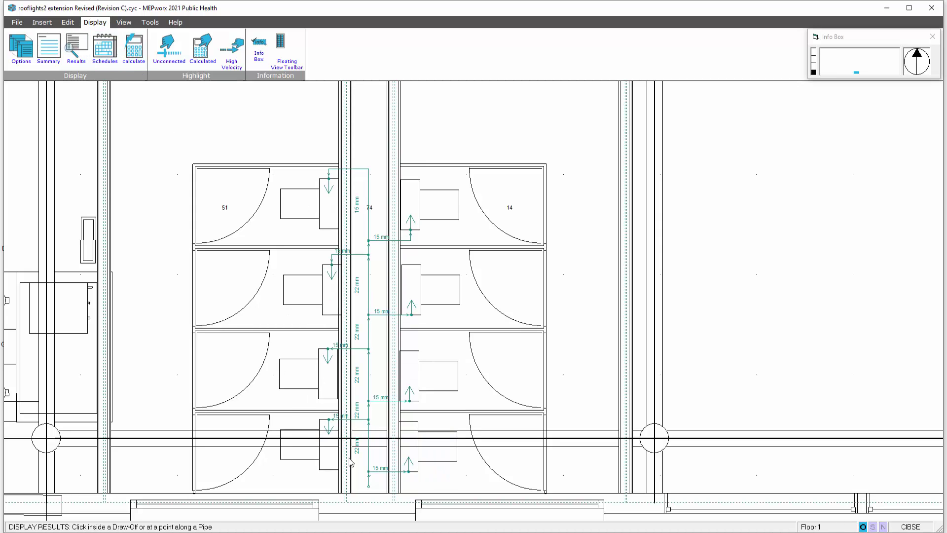
{"action": "left_click", "coordinate": [369, 480]}
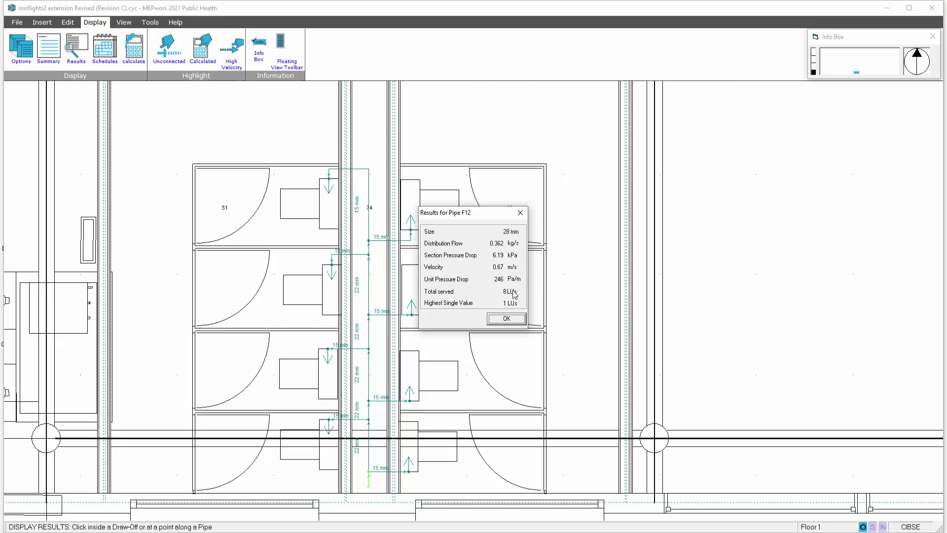
{"action": "left_click", "coordinate": [505, 319]}
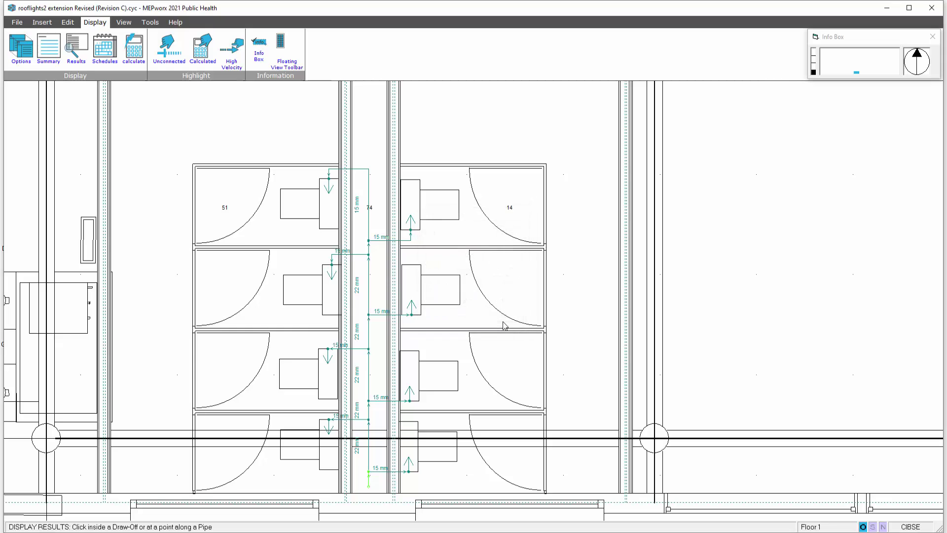
{"action": "left_click", "coordinate": [894, 497]}
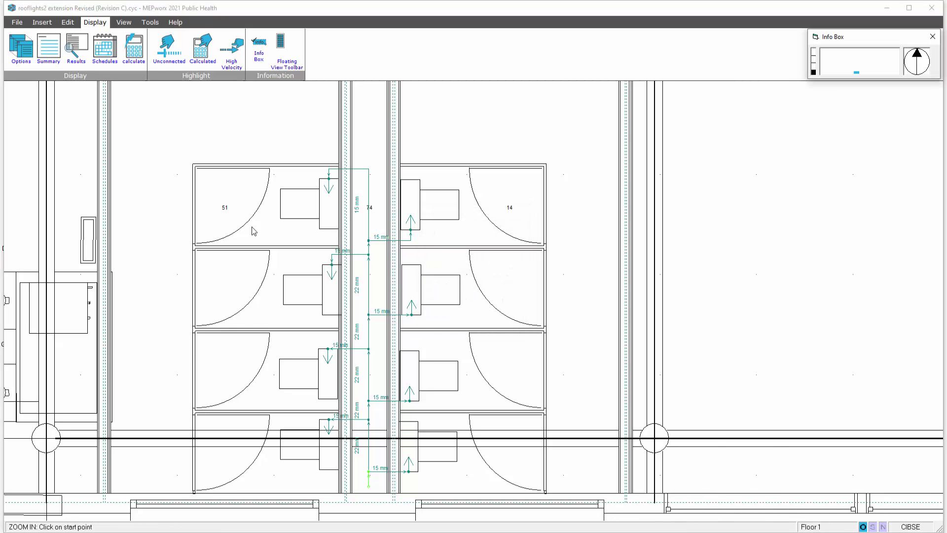
Place four WHB standard draw-offs above the WC cubicles, two along each side of the central service duct
{"action": "middle_click_drag", "start_coordinate": [234, 204], "coordinate": [251, 405]}
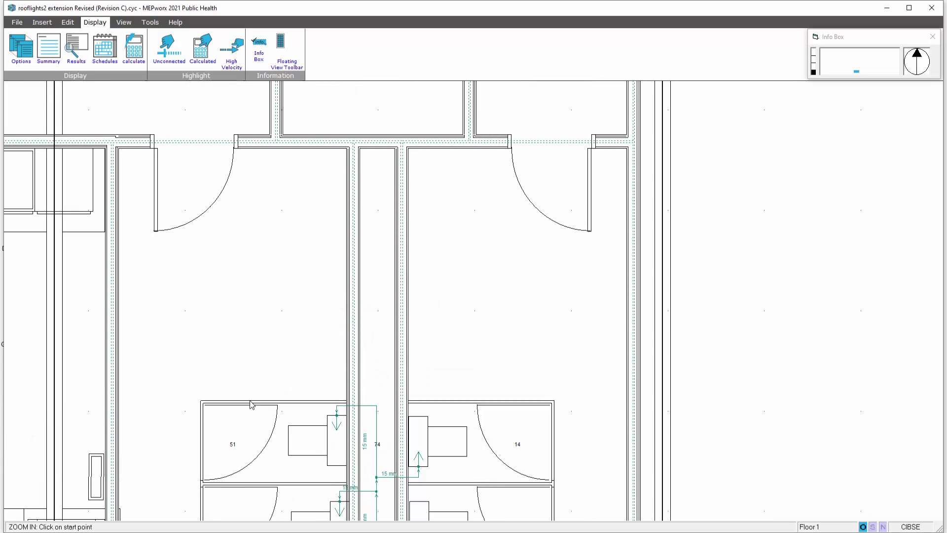
{"action": "left_click", "coordinate": [42, 22]}
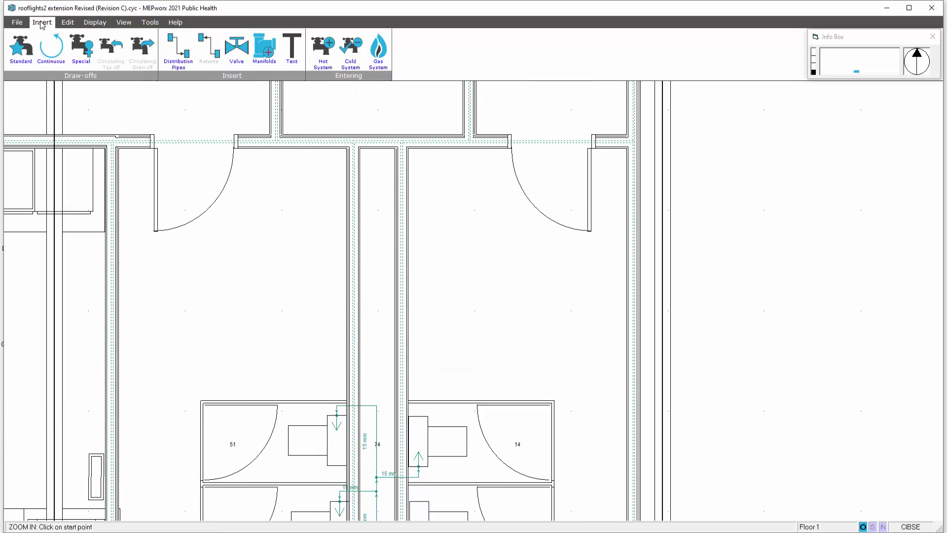
{"action": "left_click", "coordinate": [20, 47]}
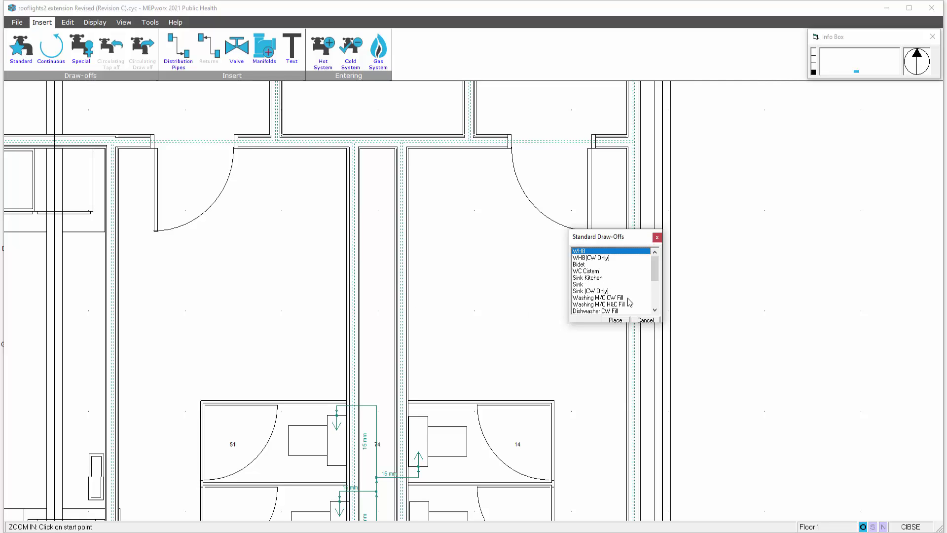
{"action": "left_click", "coordinate": [615, 320]}
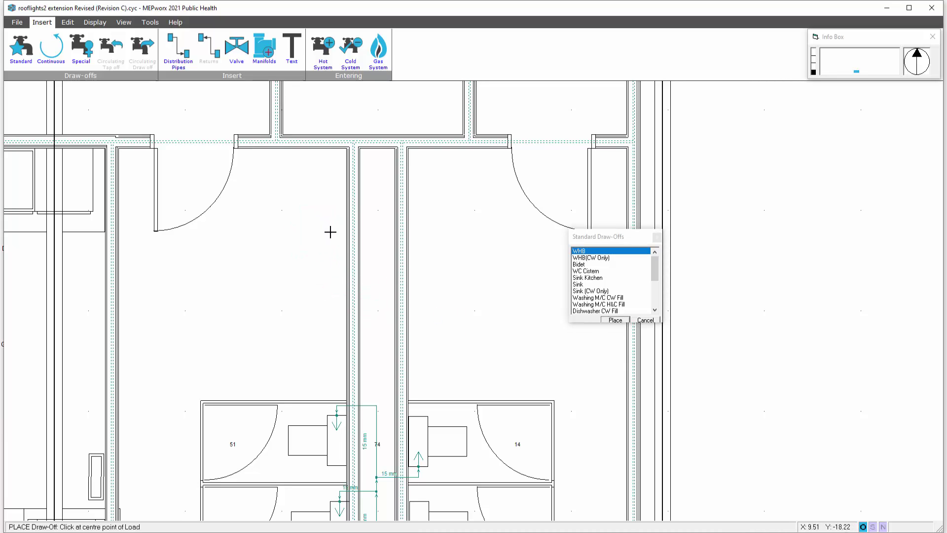
{"action": "left_click", "coordinate": [331, 232]}
{"action": "left_click", "coordinate": [331, 324]}
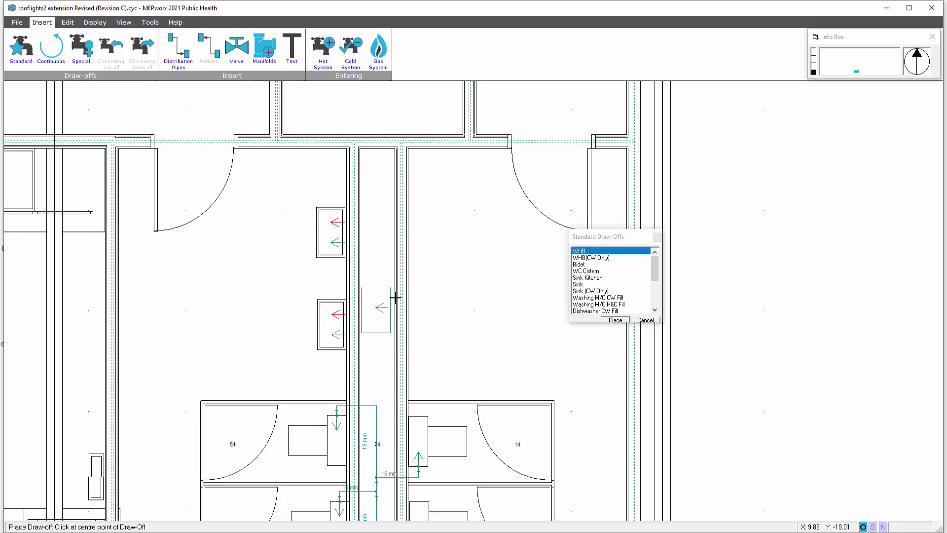
{"action": "left_click", "coordinate": [422, 232]}
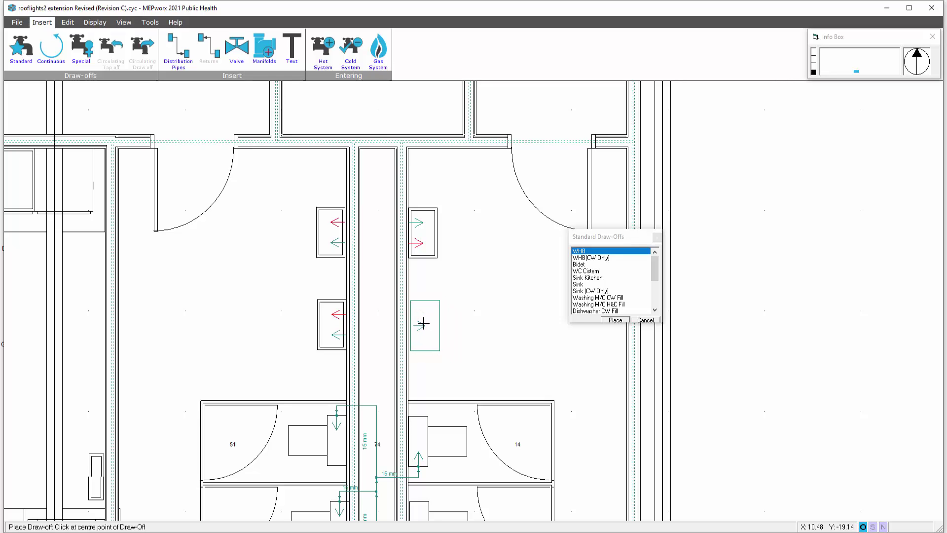
{"action": "left_click", "coordinate": [423, 323]}
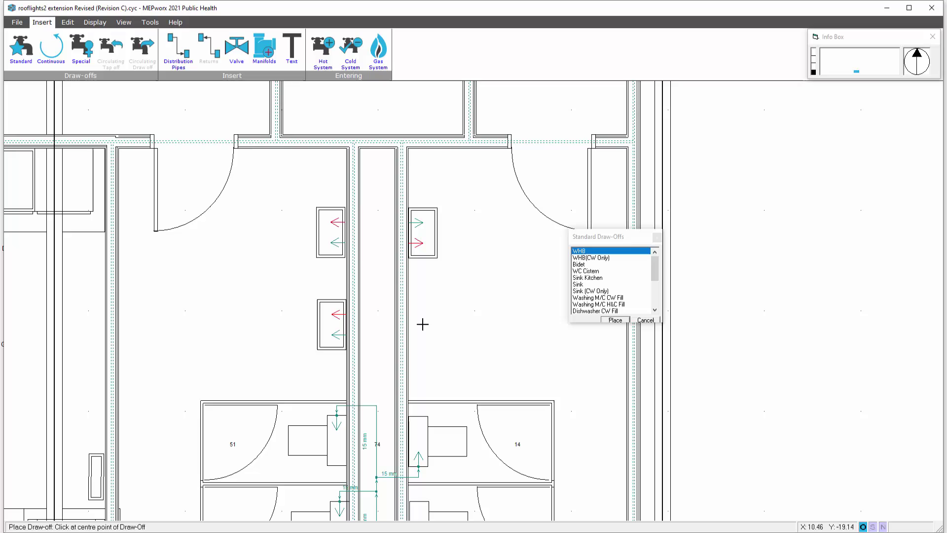
{"action": "right_click", "coordinate": [484, 309]}
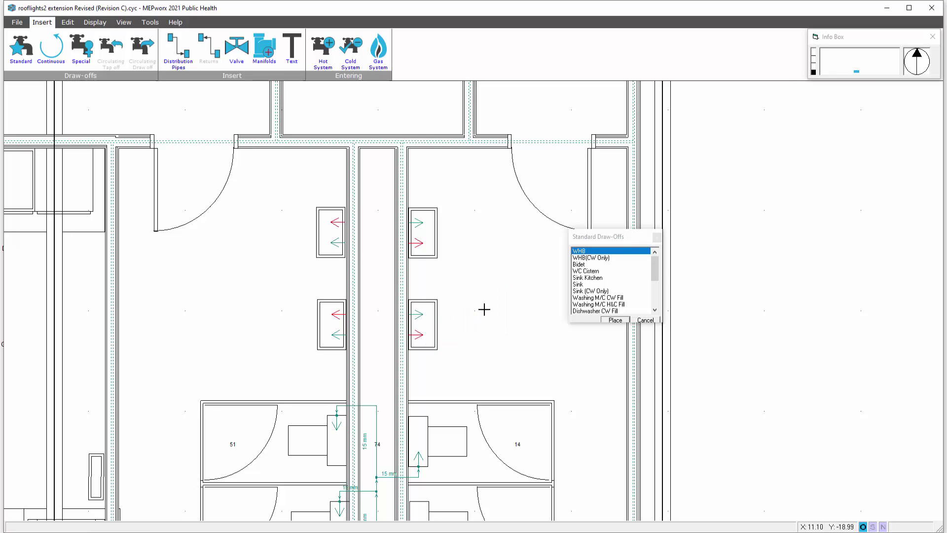
{"action": "left_click", "coordinate": [657, 238]}
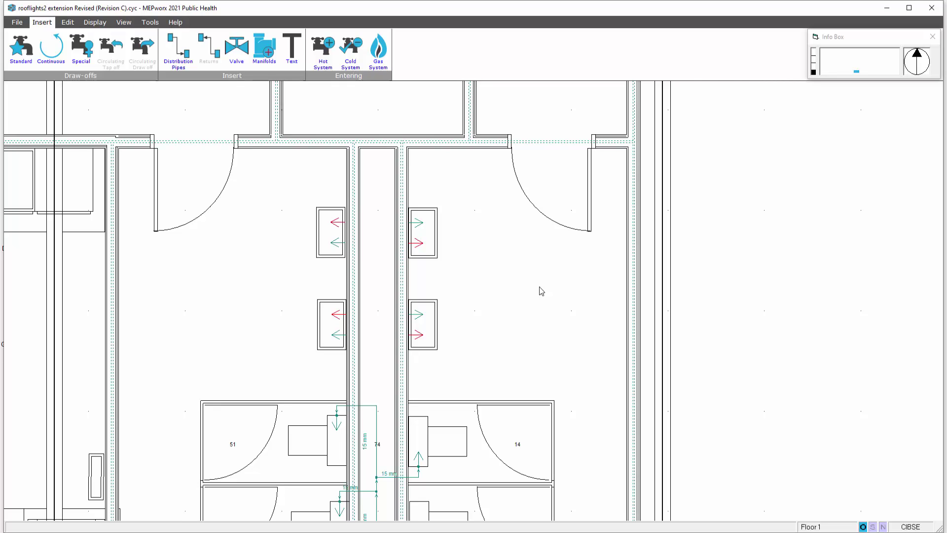
Start a cold distribution pipe at the lower WHB in the right-hand room, route it up the central duct, and raise it to ceiling height, 3.85 m
{"action": "scroll", "coordinate": [518, 341], "scroll_direction": "down", "scroll_amount": 1}
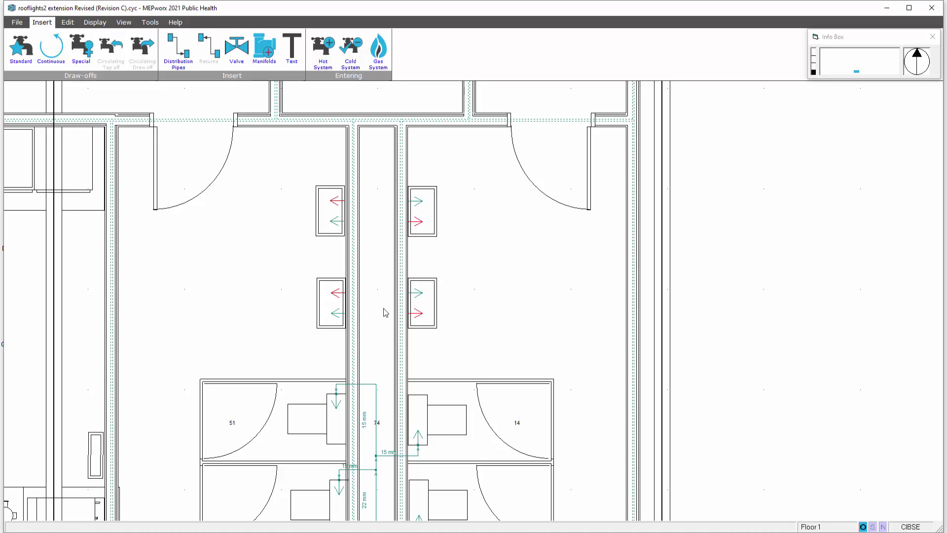
{"action": "middle_click_drag", "start_coordinate": [513, 294], "coordinate": [546, 258]}
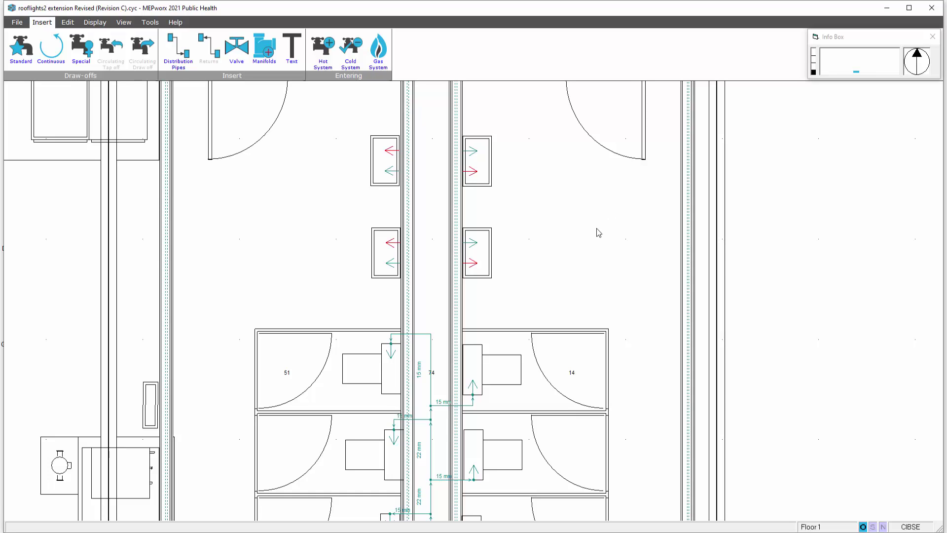
{"action": "scroll", "coordinate": [597, 231], "scroll_direction": "down", "scroll_amount": 3}
{"action": "scroll", "coordinate": [524, 315], "scroll_direction": "up", "scroll_amount": 3}
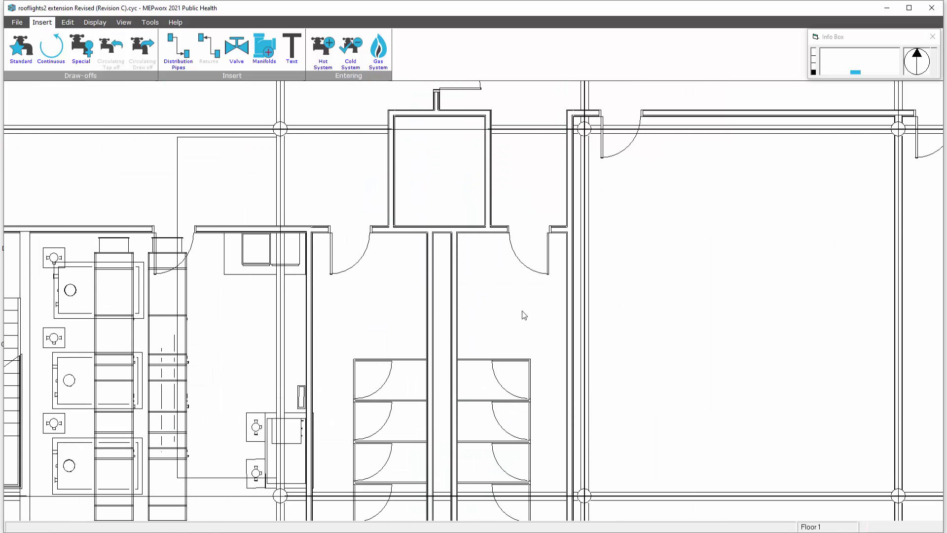
{"action": "scroll", "coordinate": [522, 306], "scroll_direction": "up", "scroll_amount": 2}
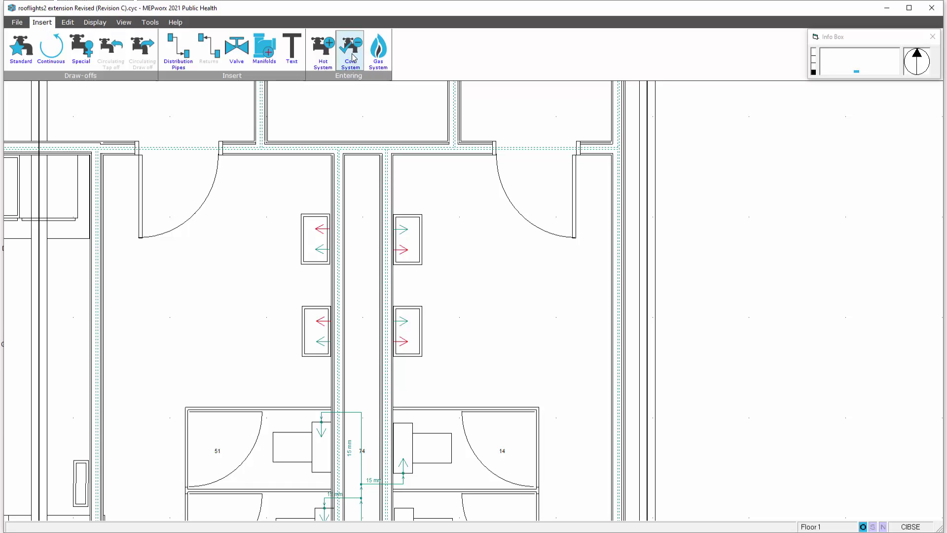
{"action": "left_click", "coordinate": [178, 49]}
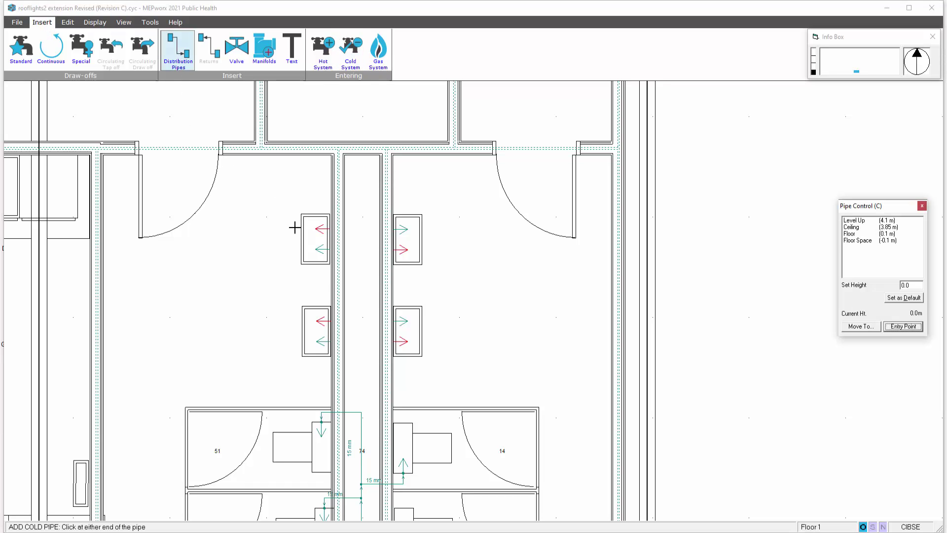
{"action": "left_click", "coordinate": [395, 322]}
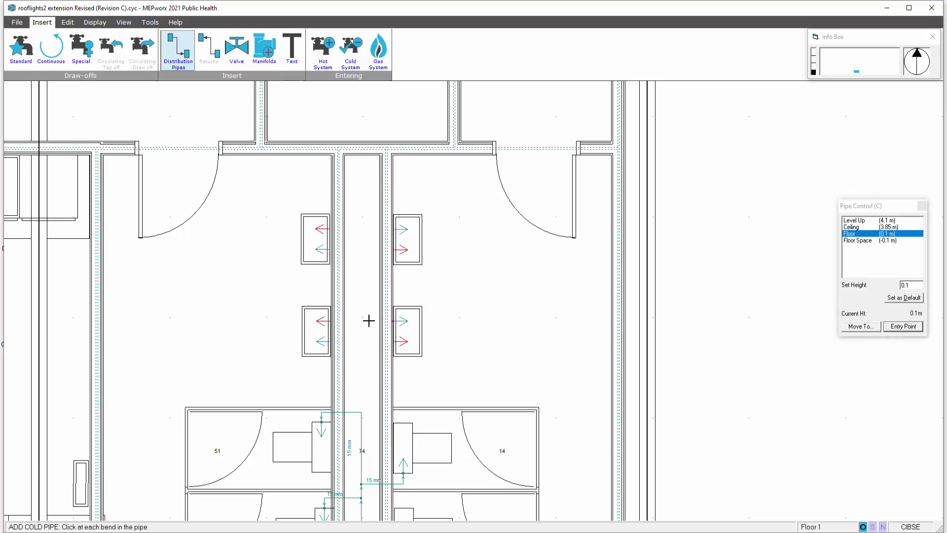
{"action": "left_click", "coordinate": [362, 321]}
{"action": "left_click", "coordinate": [861, 227]}
{"action": "left_click", "coordinate": [860, 326]}
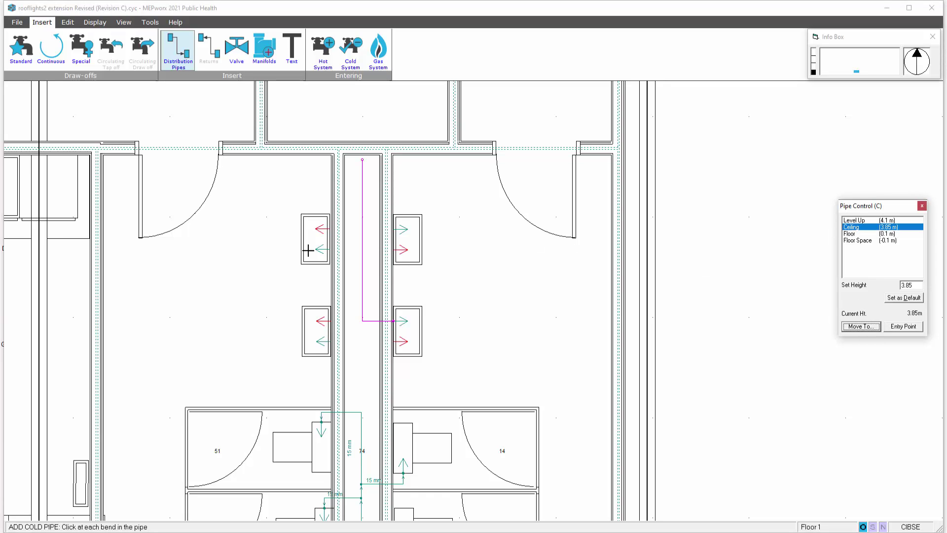
Route the pipe at ceiling level across the left-hand room and down to the external wall, and drop it to floor height, 0.1 m
{"action": "left_click", "coordinate": [106, 160]}
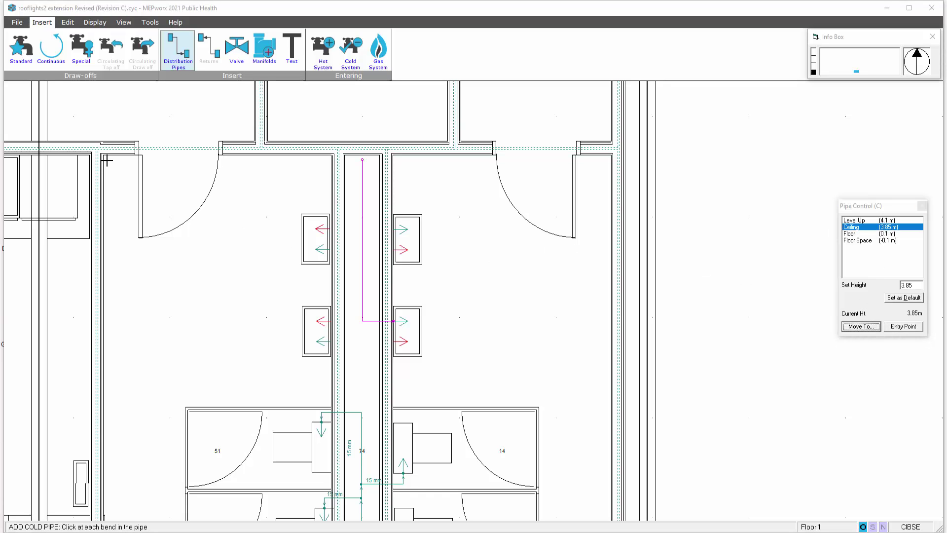
{"action": "left_click", "coordinate": [108, 420]}
{"action": "middle_click_drag", "start_coordinate": [209, 407], "coordinate": [561, 259]}
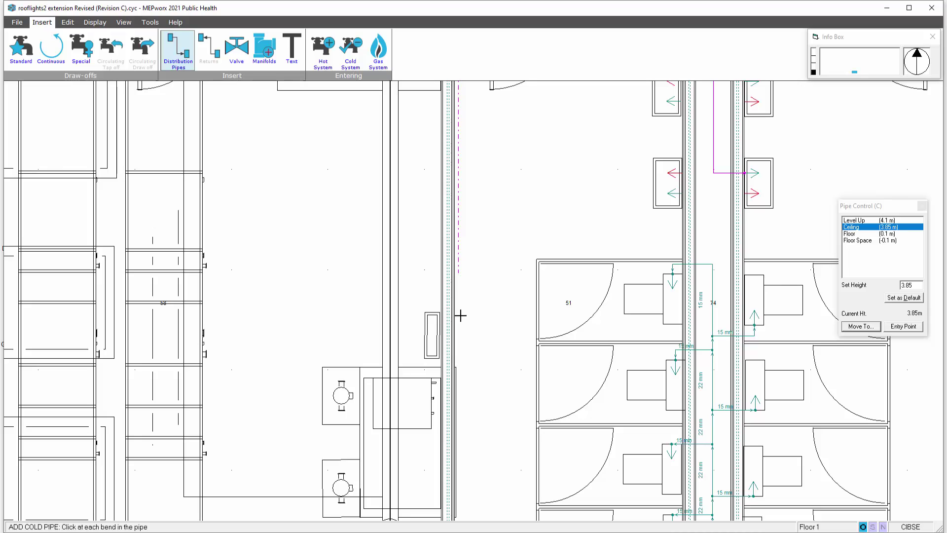
{"action": "left_click", "coordinate": [407, 316]}
{"action": "middle_click_drag", "start_coordinate": [464, 438], "coordinate": [499, 95]}
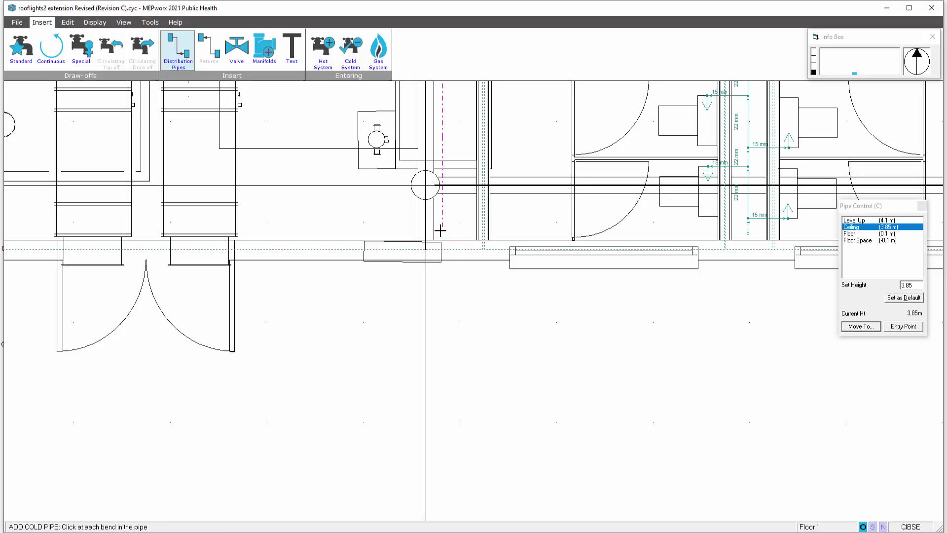
{"action": "left_click", "coordinate": [859, 234]}
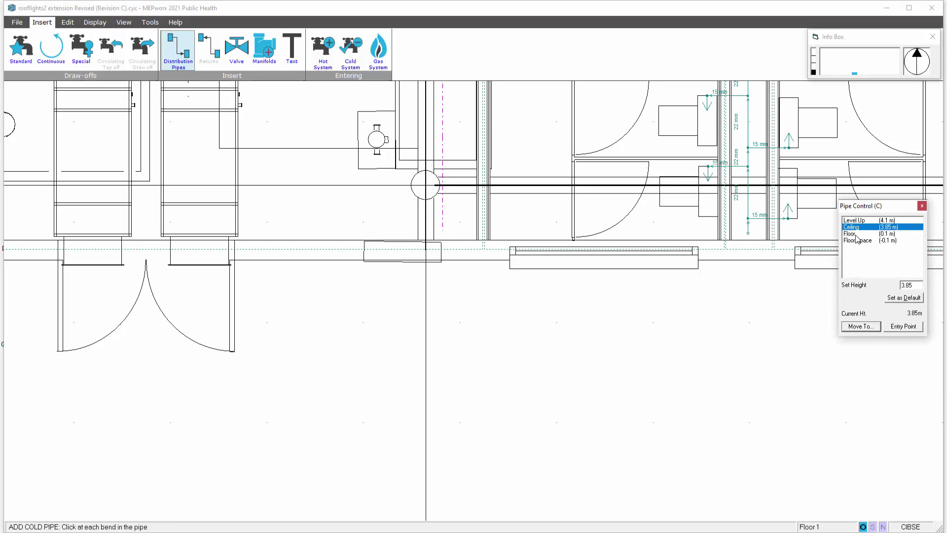
{"action": "left_click", "coordinate": [851, 329]}
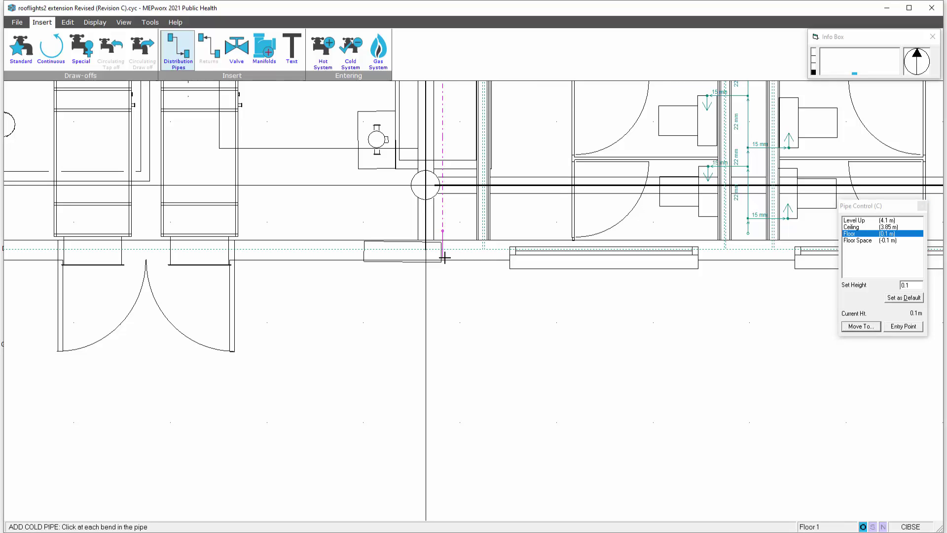
Extend the pipe through the external wall, add an entry point at its end, and enter mcws as the system description
{"action": "left_click", "coordinate": [903, 327]}
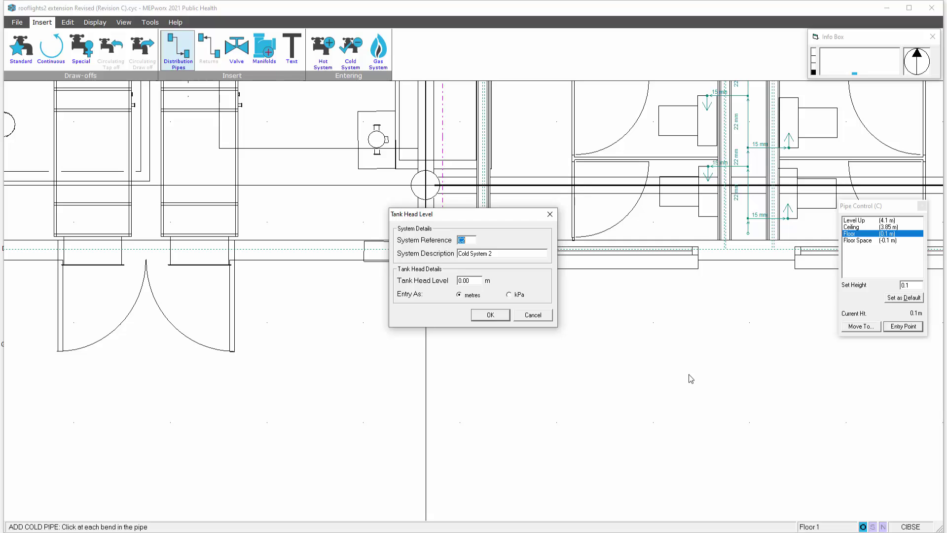
{"action": "key", "text": "Tab"}
{"action": "type", "text": "mcws"}
Try the entry point's kPa entry option, return to metres, and edit the tank head level
{"action": "left_click", "coordinate": [510, 295]}
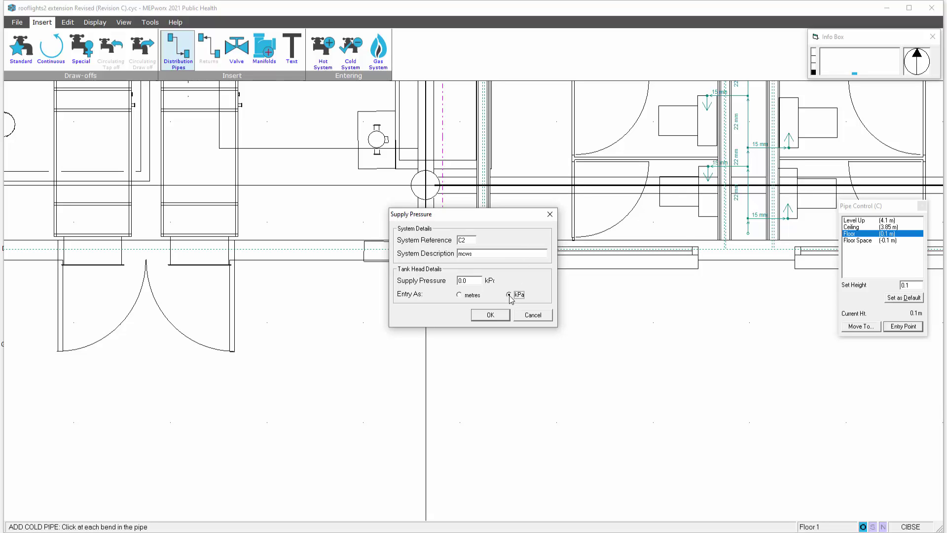
{"action": "left_click", "coordinate": [465, 297]}
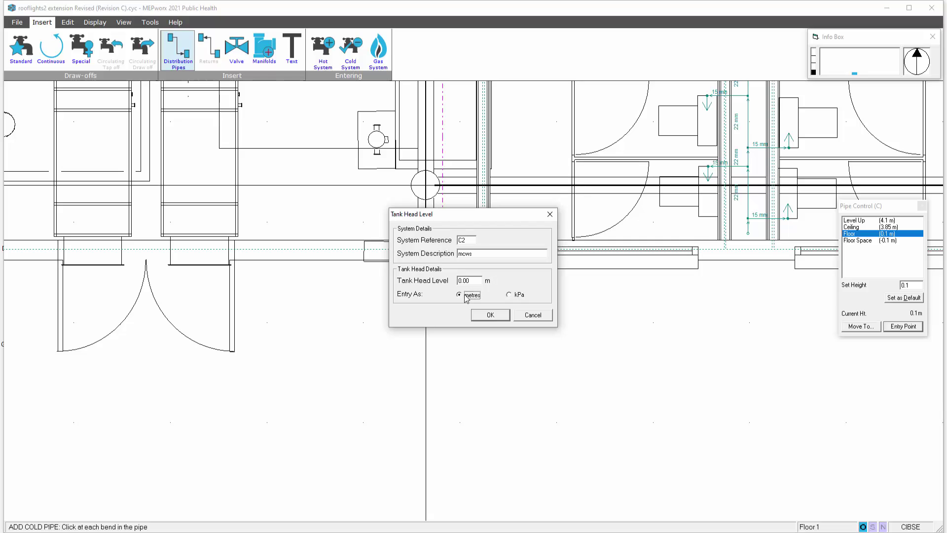
{"action": "double_click", "coordinate": [472, 281]}
Set the entry point's supply pressure to 160 kPa, check its equivalent in metres, and complete the cold pipe
{"action": "left_click", "coordinate": [509, 294]}
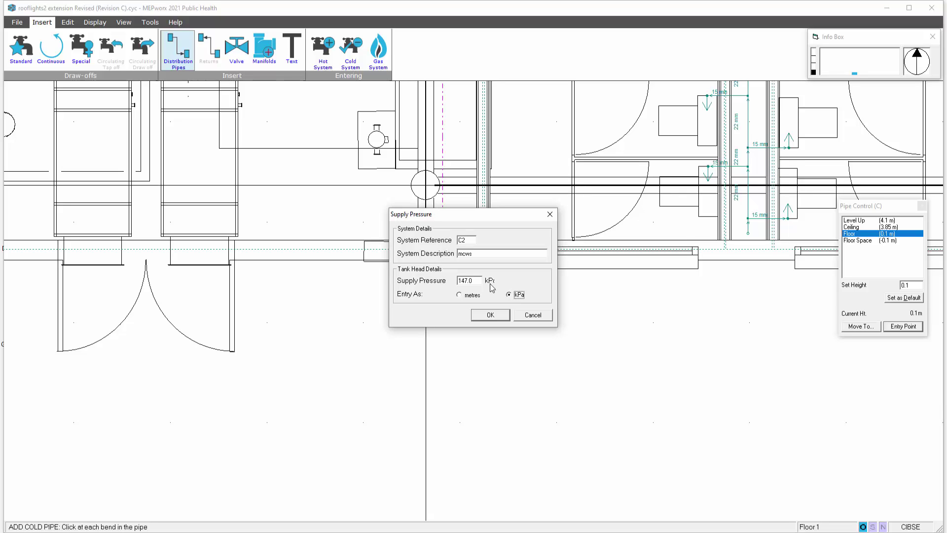
{"action": "double_click", "coordinate": [473, 281]}
{"action": "type", "text": "160"}
{"action": "left_click", "coordinate": [460, 295]}
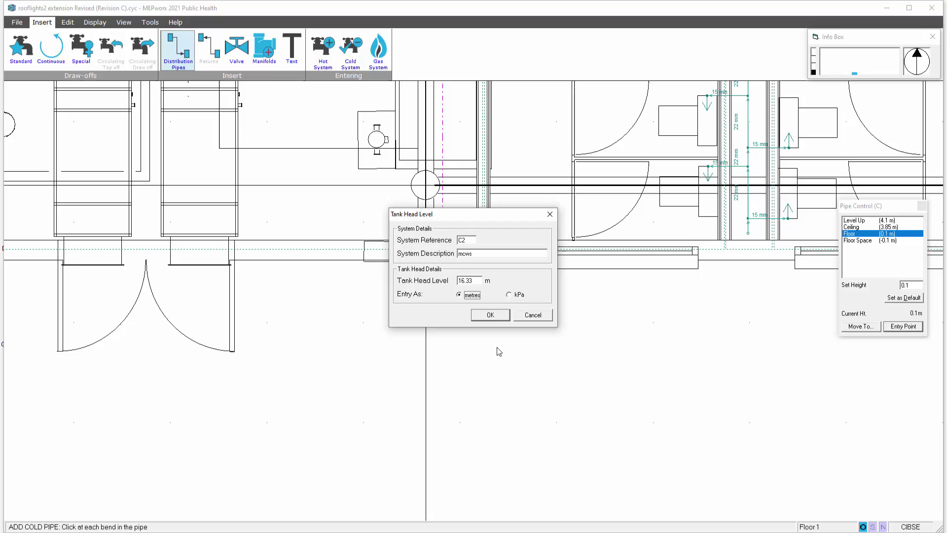
{"action": "left_click", "coordinate": [509, 294]}
{"action": "left_click", "coordinate": [496, 316]}
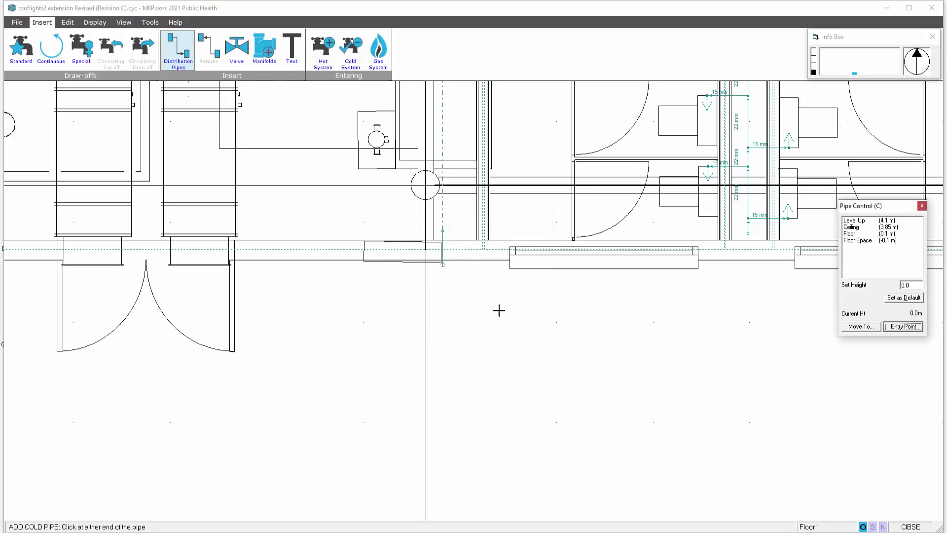
{"action": "key", "text": "Escape"}
Connect the cold supplies of the two upper WHBs to the new pipe in the central duct with distribution pipe branches
{"action": "middle_click_drag", "start_coordinate": [554, 228], "coordinate": [392, 426]}
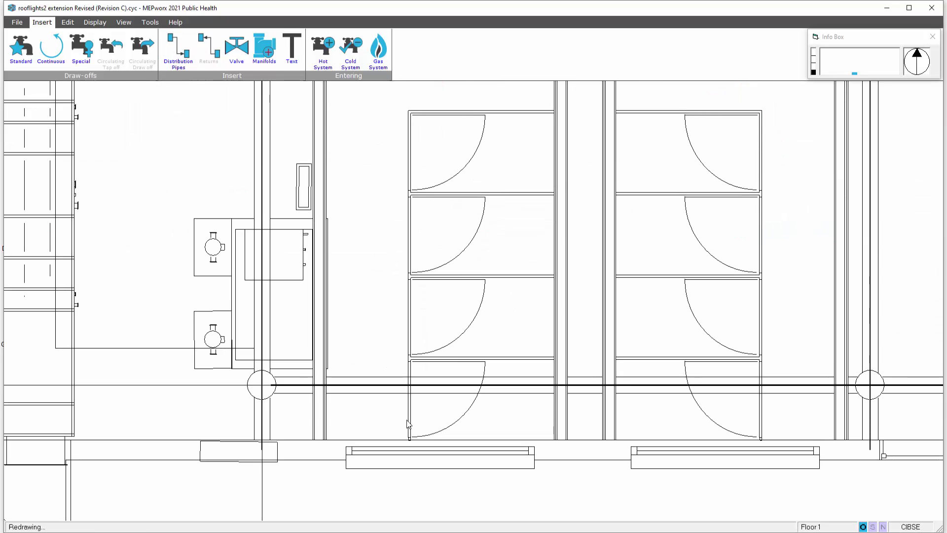
{"action": "middle_click_drag", "start_coordinate": [490, 262], "coordinate": [405, 451]}
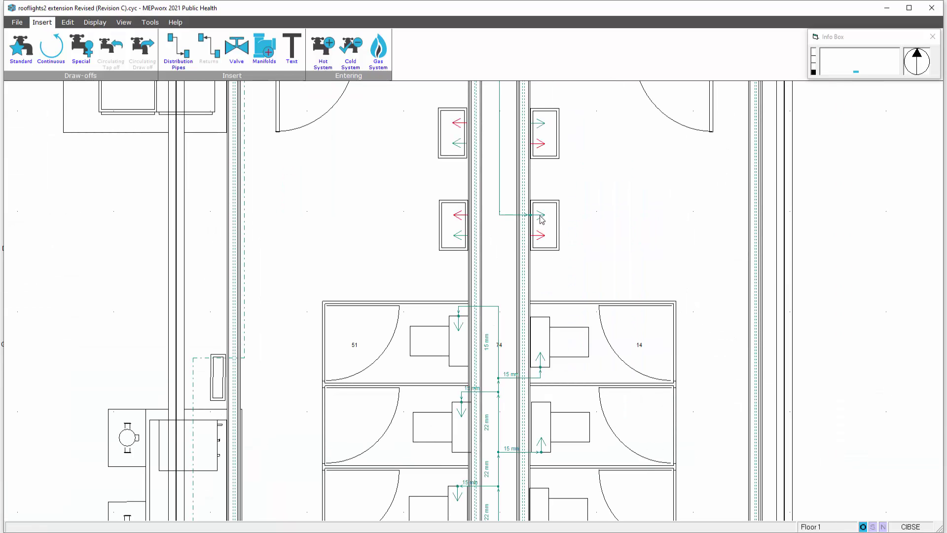
{"action": "left_click", "coordinate": [177, 54]}
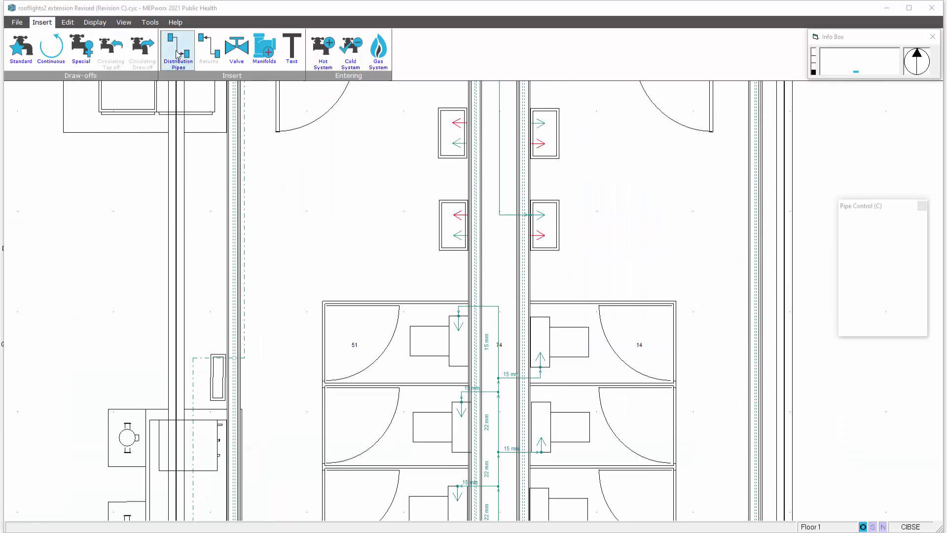
{"action": "left_click", "coordinate": [466, 141]}
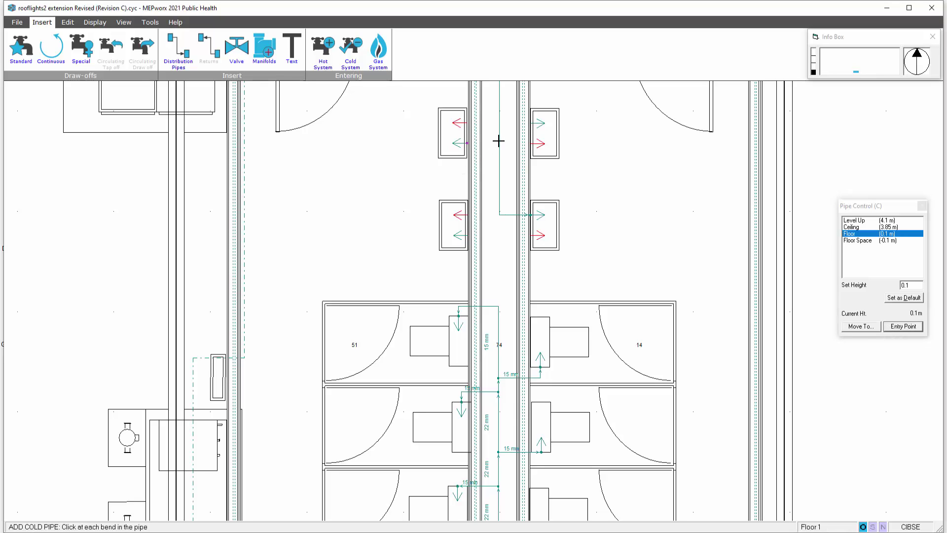
{"action": "left_click", "coordinate": [499, 143]}
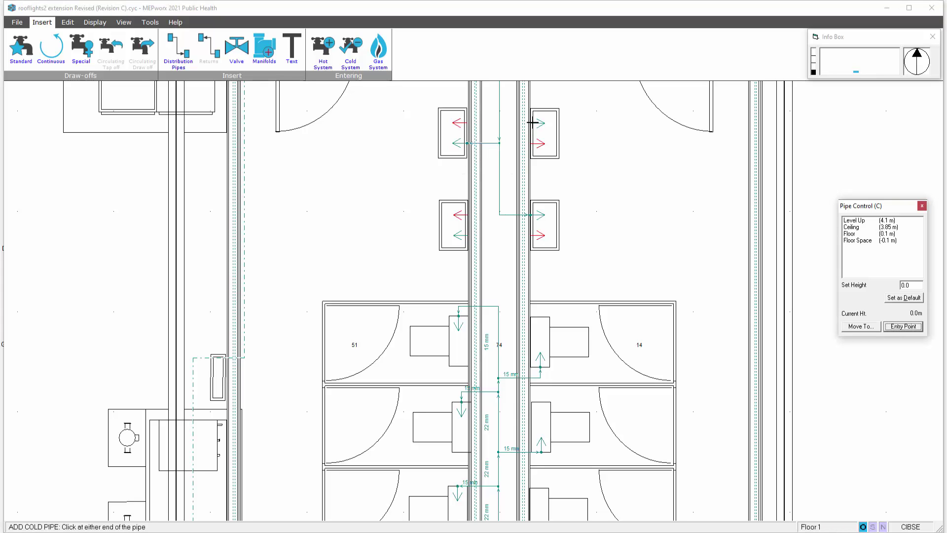
{"action": "left_click", "coordinate": [531, 123]}
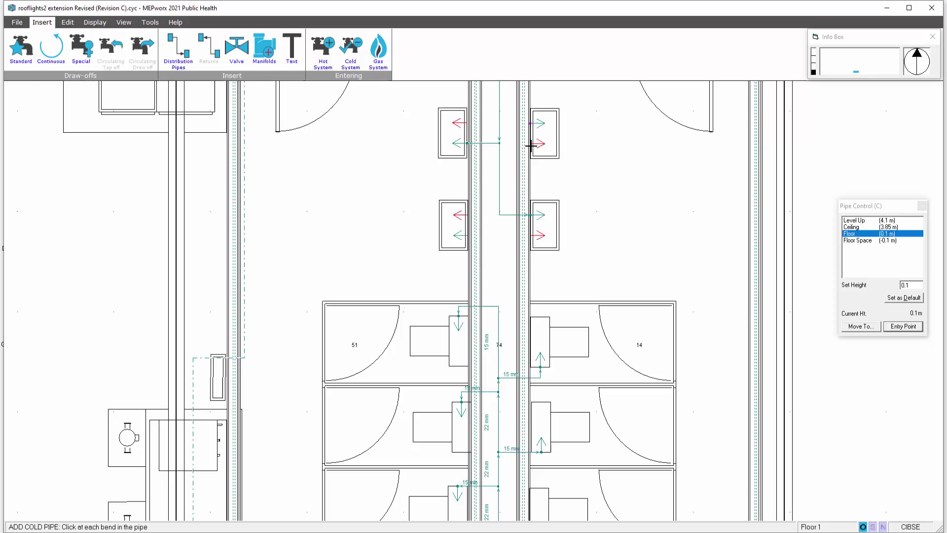
{"action": "left_click", "coordinate": [498, 123]}
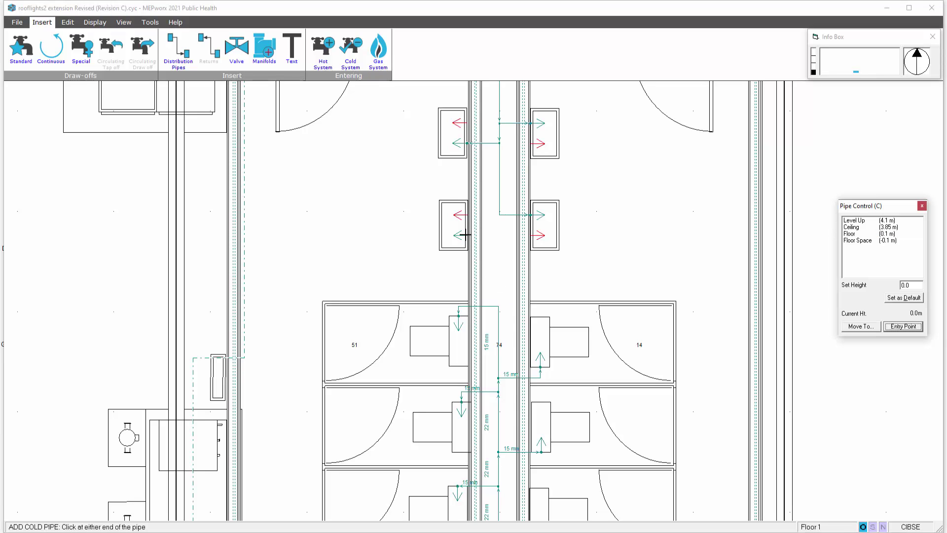
Connect the remaining WHB's cold supply to the end of the central duct pipe, and calculate the WHB cold water system
{"action": "left_click", "coordinate": [466, 233]}
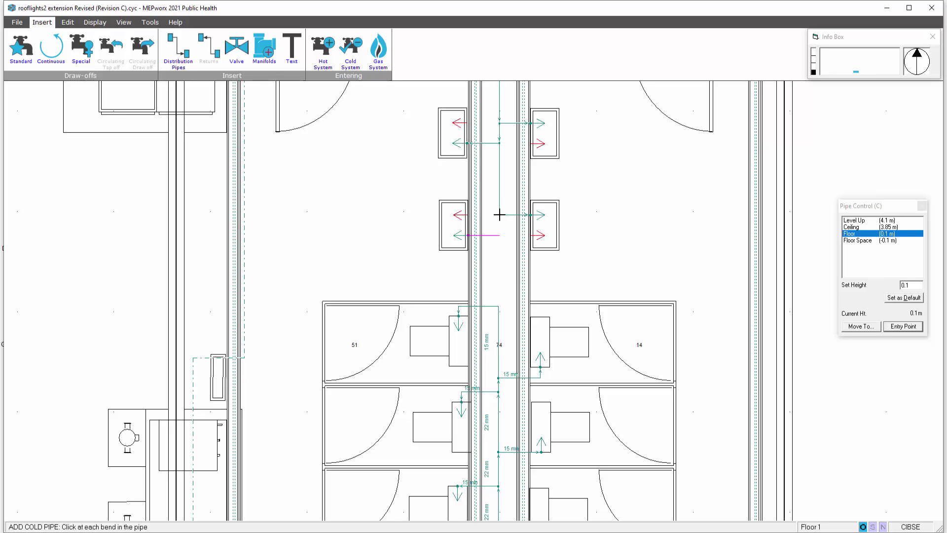
{"action": "left_click", "coordinate": [499, 215]}
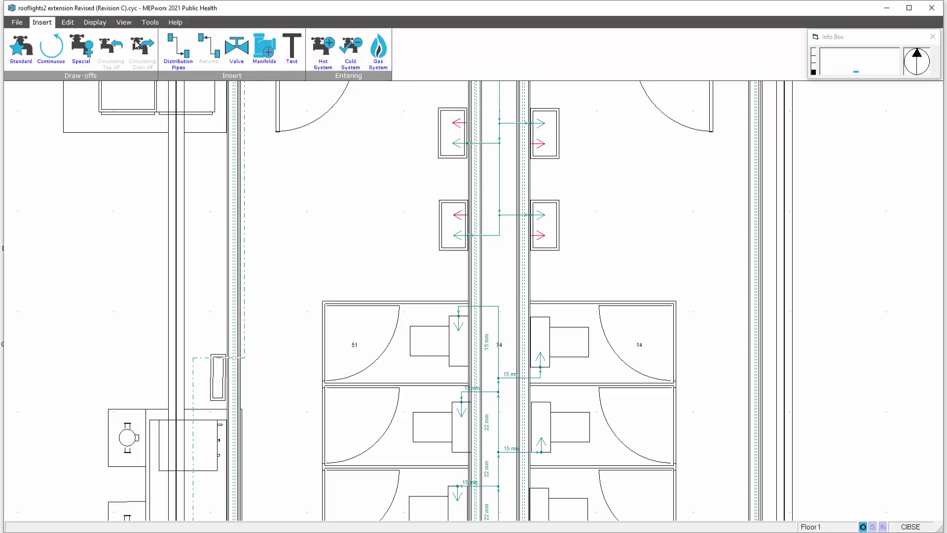
{"action": "left_click", "coordinate": [95, 22]}
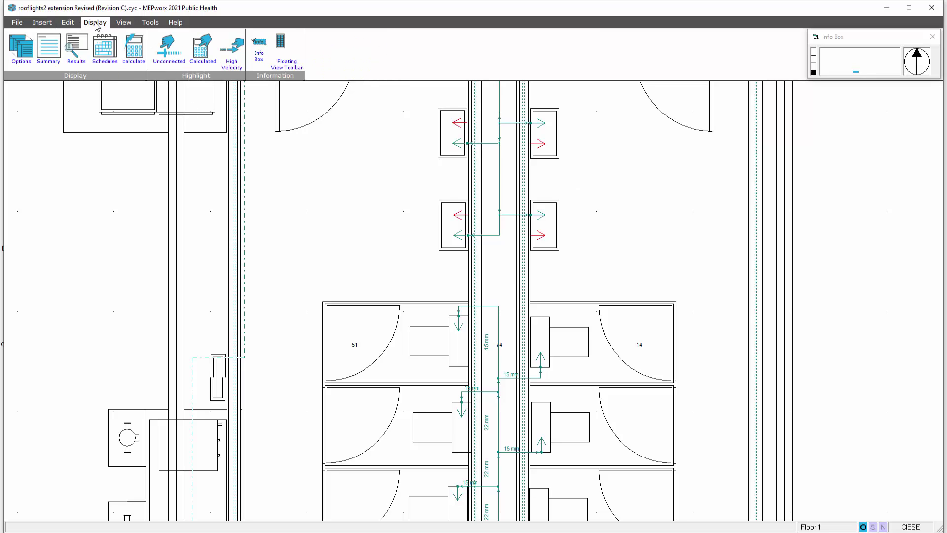
{"action": "left_click", "coordinate": [134, 52]}
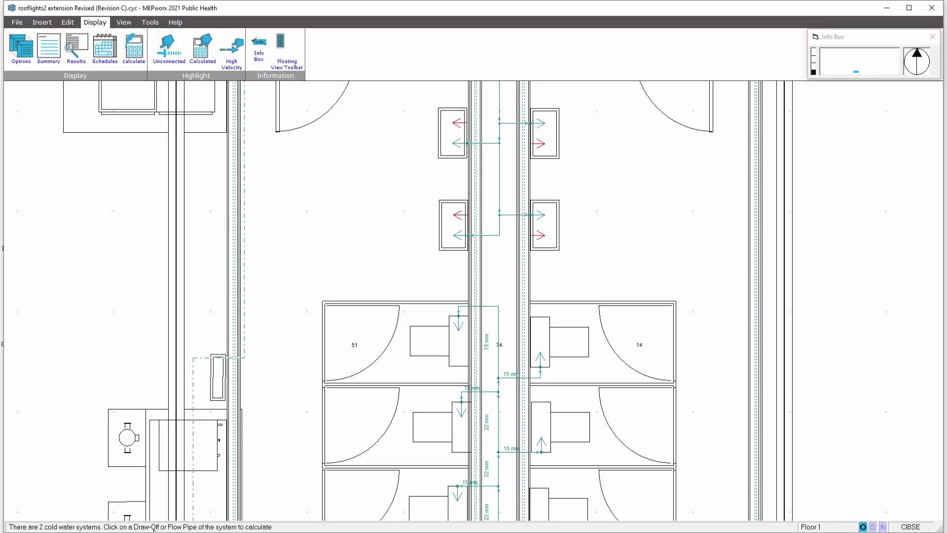
{"action": "left_click", "coordinate": [543, 226]}
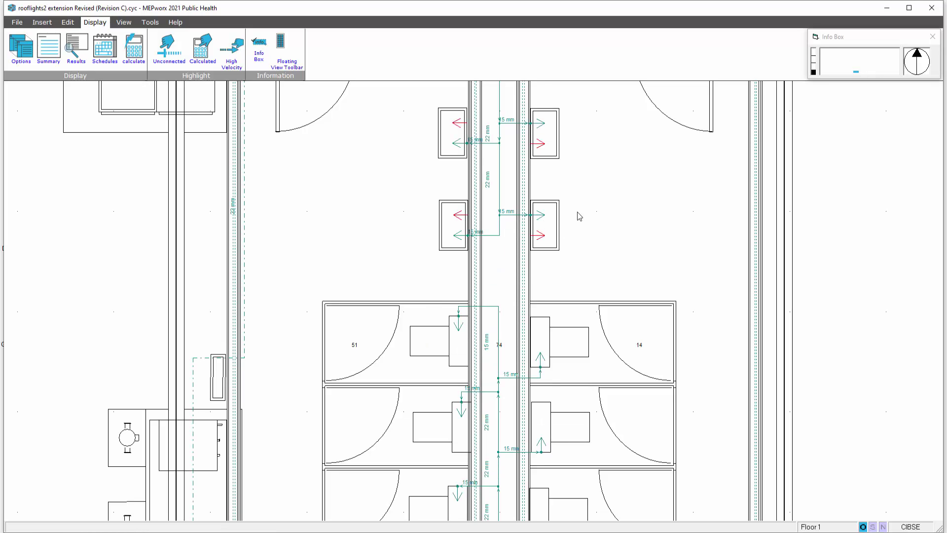
{"action": "middle_click_drag", "start_coordinate": [578, 227], "coordinate": [586, 318]}
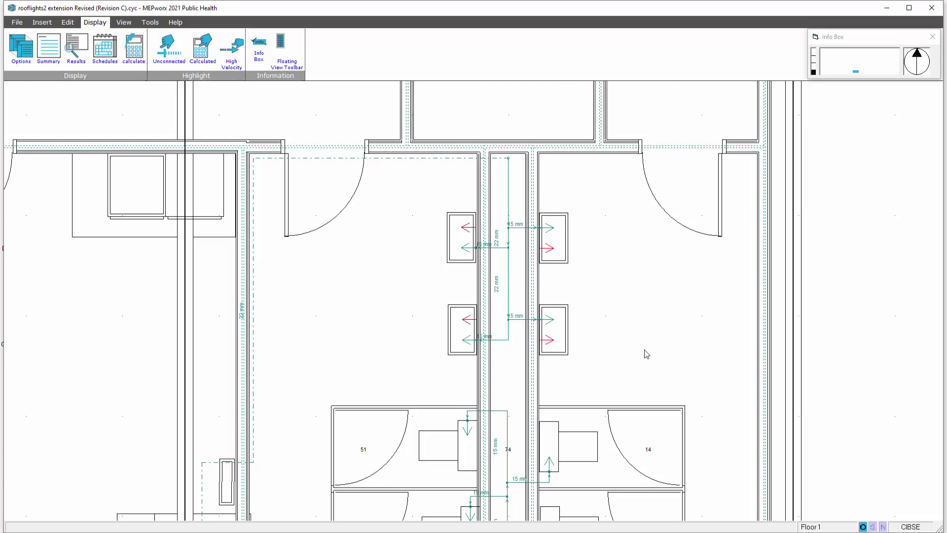
{"action": "middle_click_drag", "start_coordinate": [647, 354], "coordinate": [667, 250]}
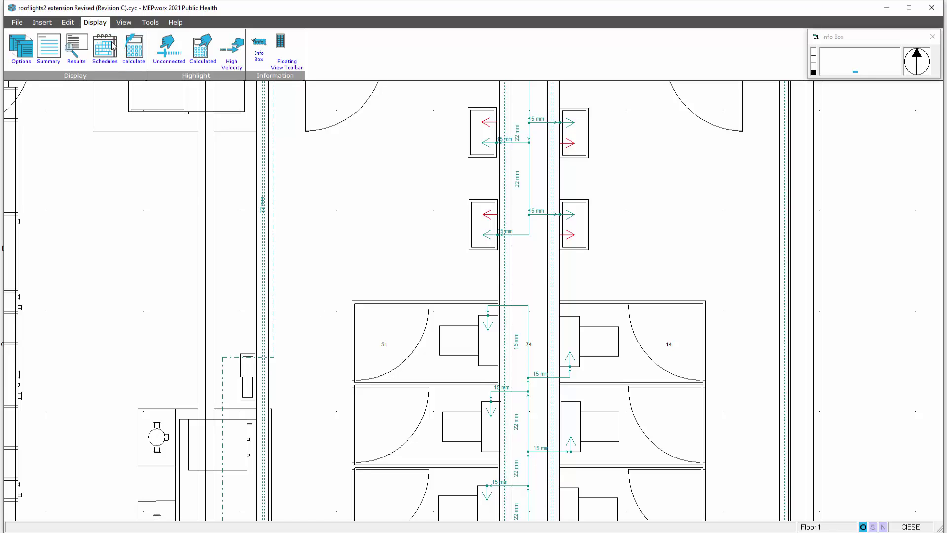
Calculate the separate cold water system that serves the WCs
{"action": "left_click", "coordinate": [134, 48]}
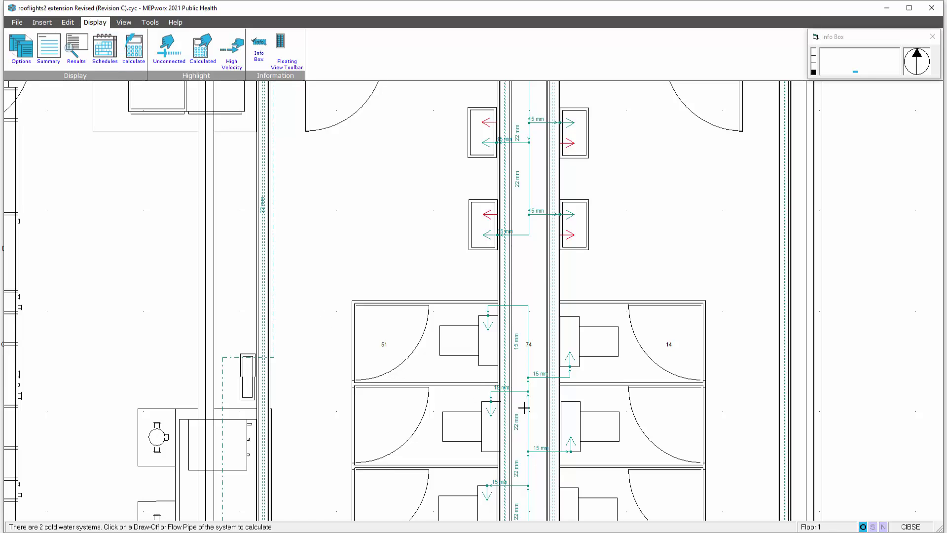
{"action": "left_click", "coordinate": [573, 339]}
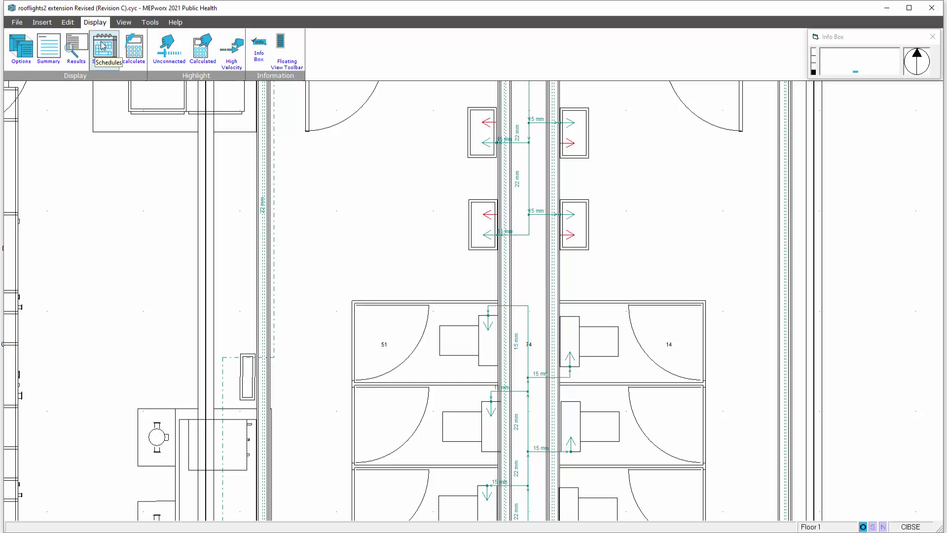
{"action": "scroll", "coordinate": [442, 243], "scroll_direction": "down", "scroll_amount": 2}
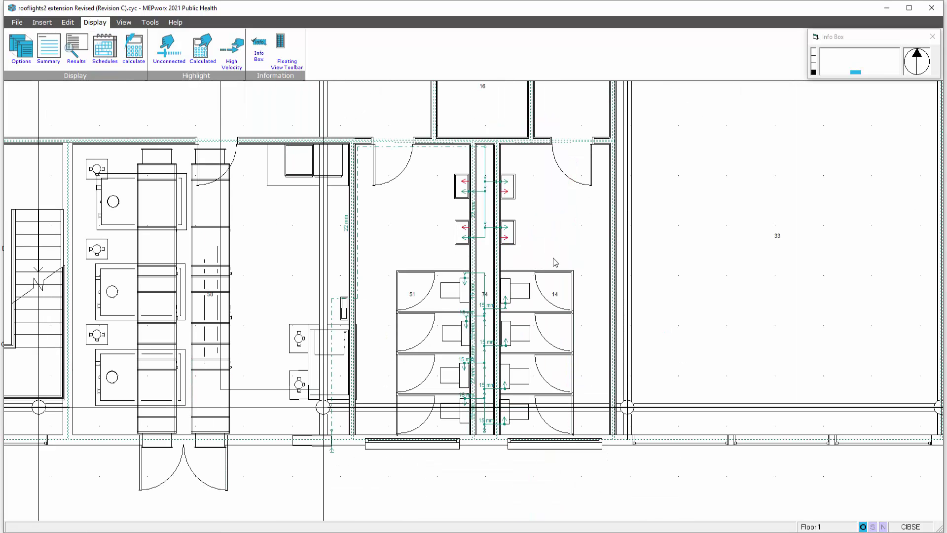
{"action": "middle_click_drag", "start_coordinate": [564, 263], "coordinate": [551, 317]}
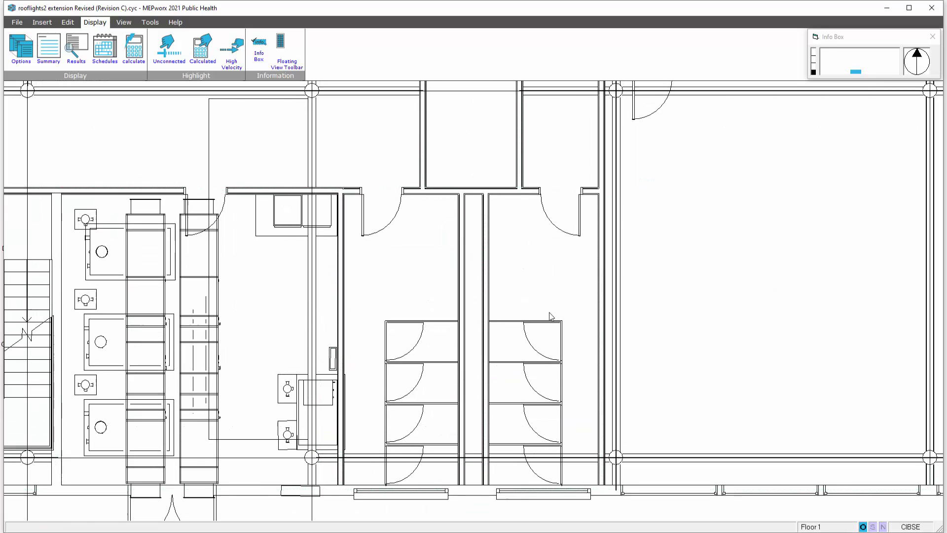
{"action": "scroll", "coordinate": [490, 298], "scroll_direction": "up", "scroll_amount": 2}
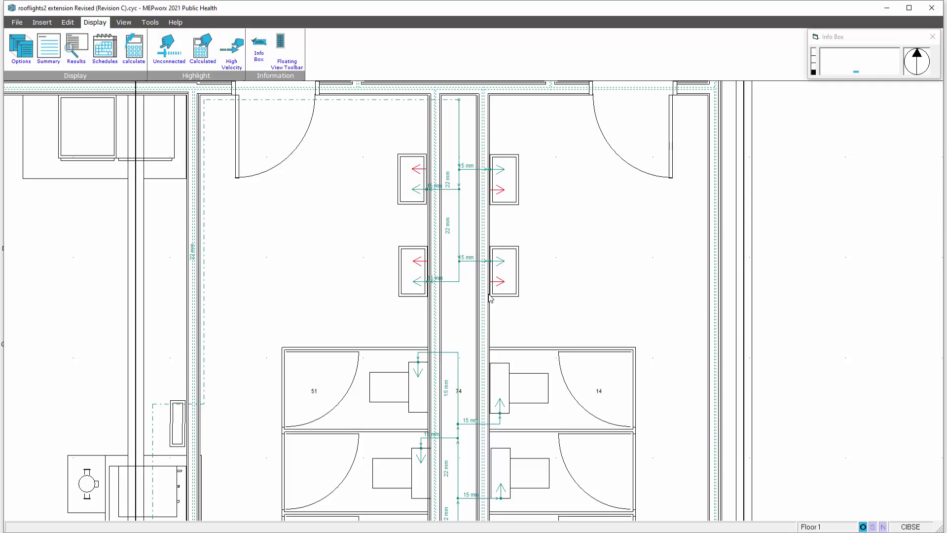
Start a hot water distribution pipe at the lower right WHB's hot draw-off and run it up the central duct
{"action": "left_click", "coordinate": [41, 23]}
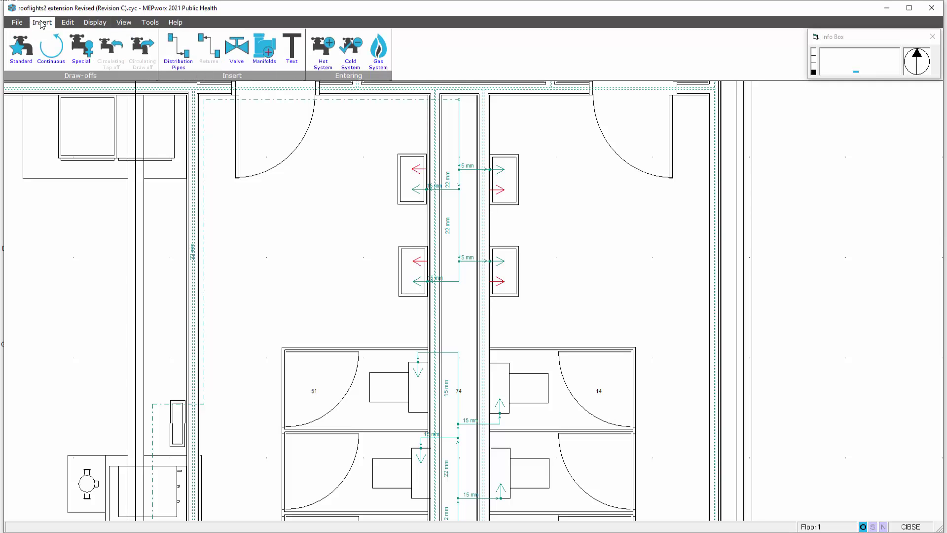
{"action": "left_click", "coordinate": [323, 47]}
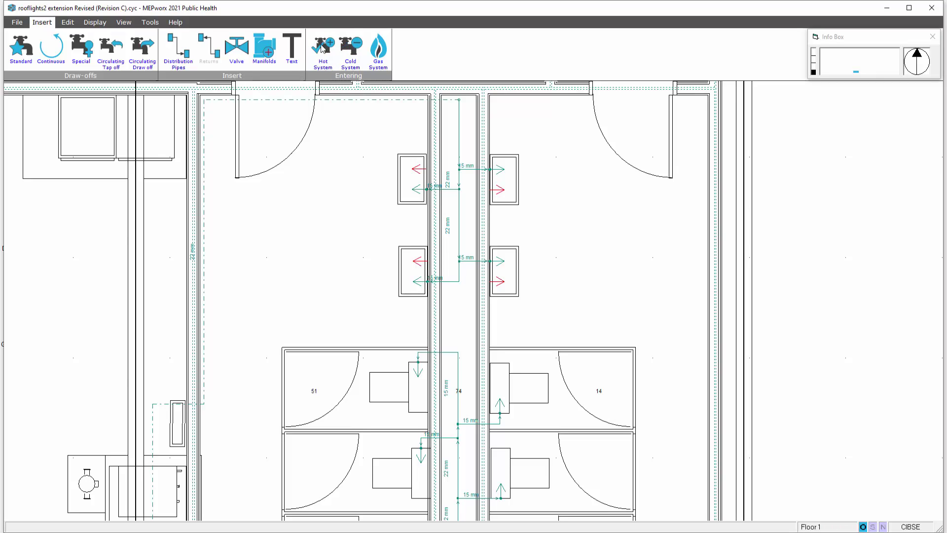
{"action": "left_click", "coordinate": [179, 54]}
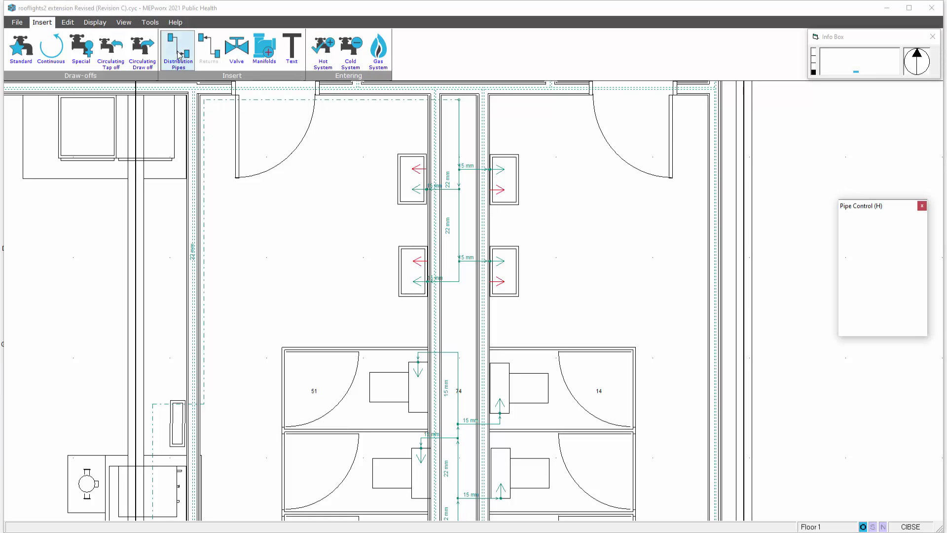
{"action": "left_click", "coordinate": [492, 281]}
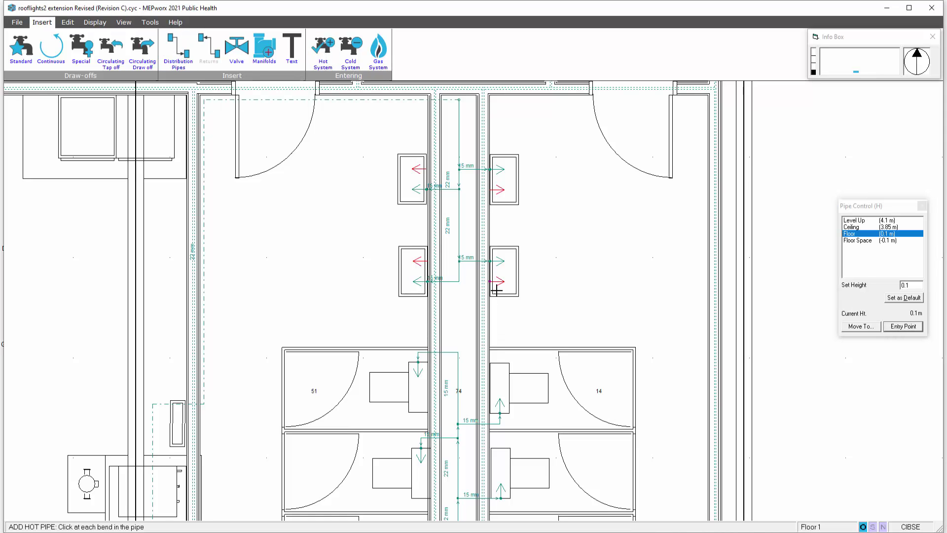
{"action": "left_click", "coordinate": [466, 281]}
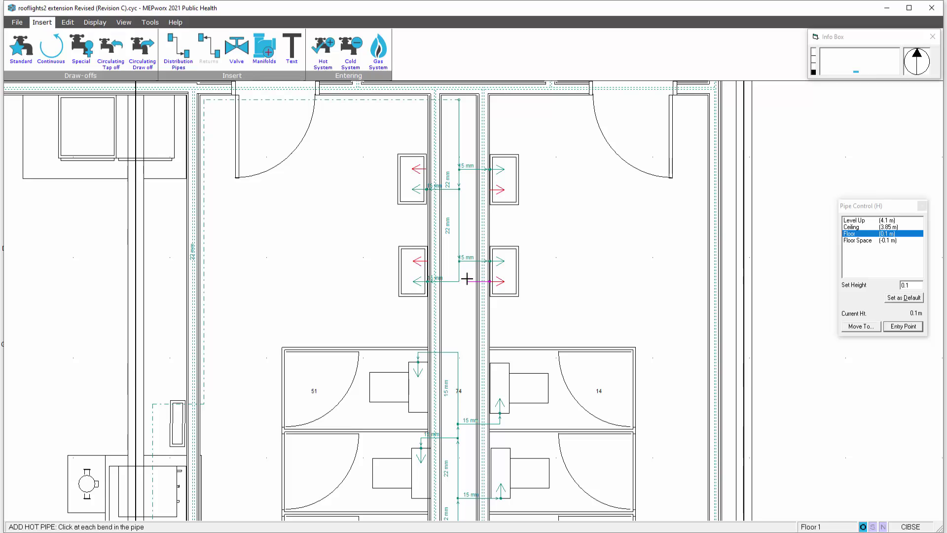
{"action": "left_click", "coordinate": [467, 108]}
Raise the hot pipe to the ceiling at 3.85 m and route it alongside the cold pipe, through the wall into the adjoining room
{"action": "left_click", "coordinate": [854, 227]}
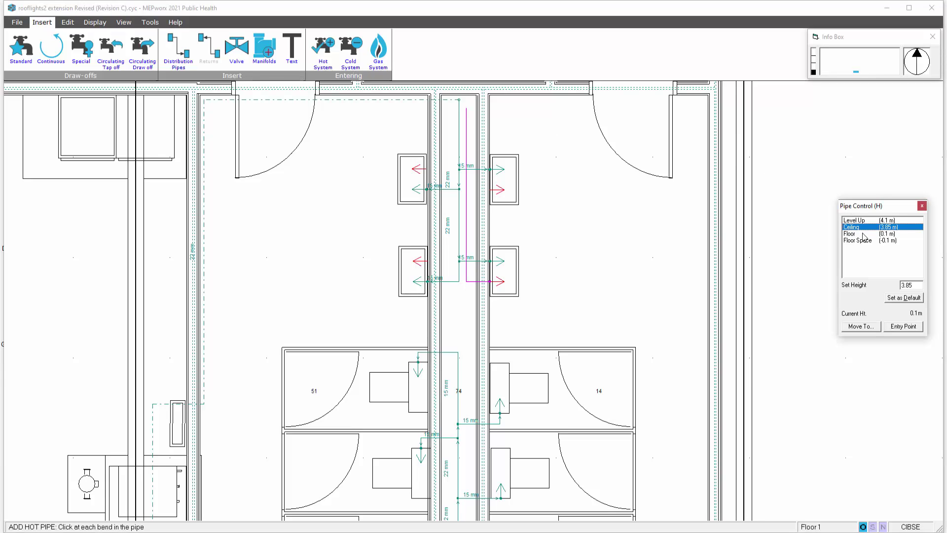
{"action": "left_click", "coordinate": [861, 326]}
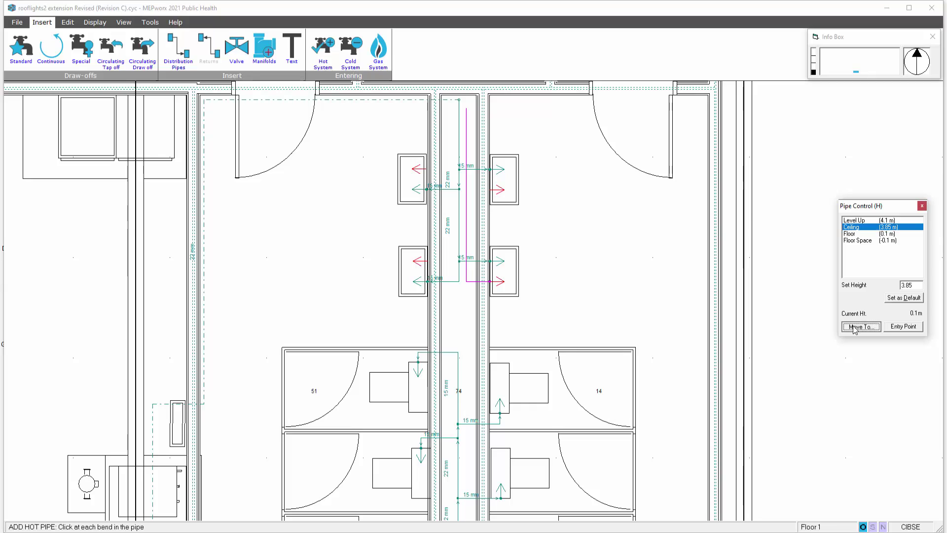
{"action": "left_click", "coordinate": [209, 106]}
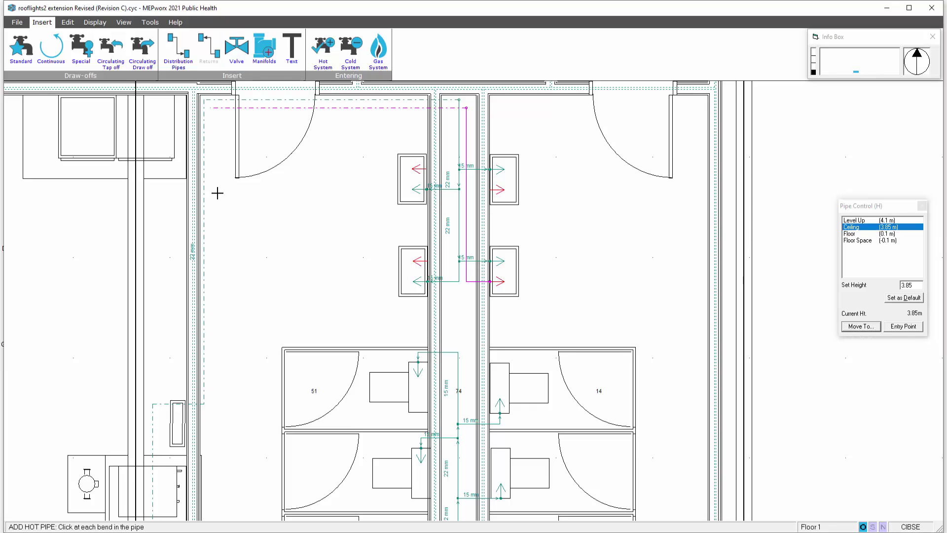
{"action": "left_click", "coordinate": [218, 395]}
{"action": "left_click", "coordinate": [147, 395]}
{"action": "key", "text": "BackSpace"}
{"action": "left_click", "coordinate": [122, 381]}
Drop the hot pipe to floor level at 0.1 m, extend it down the adjoining room and end it with an entry point
{"action": "left_click", "coordinate": [851, 234]}
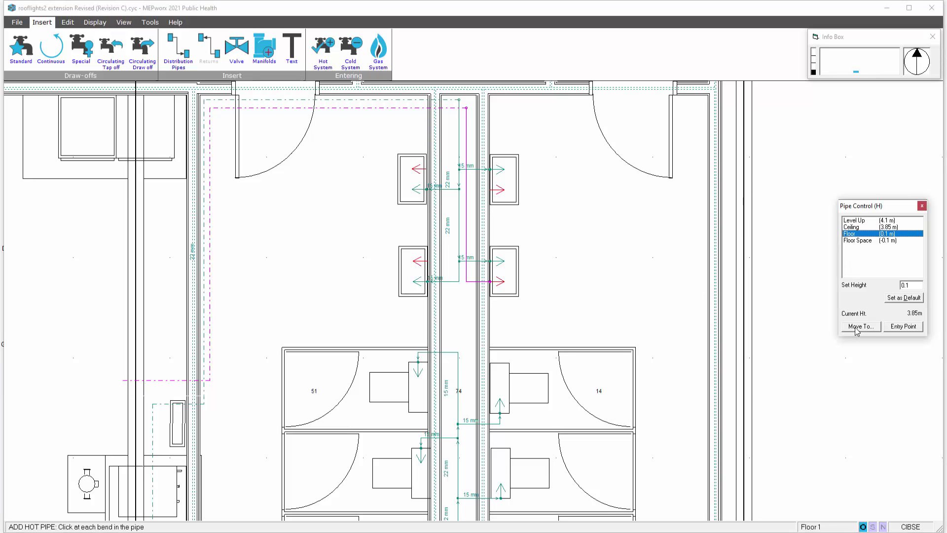
{"action": "left_click", "coordinate": [859, 328]}
{"action": "left_click", "coordinate": [119, 427]}
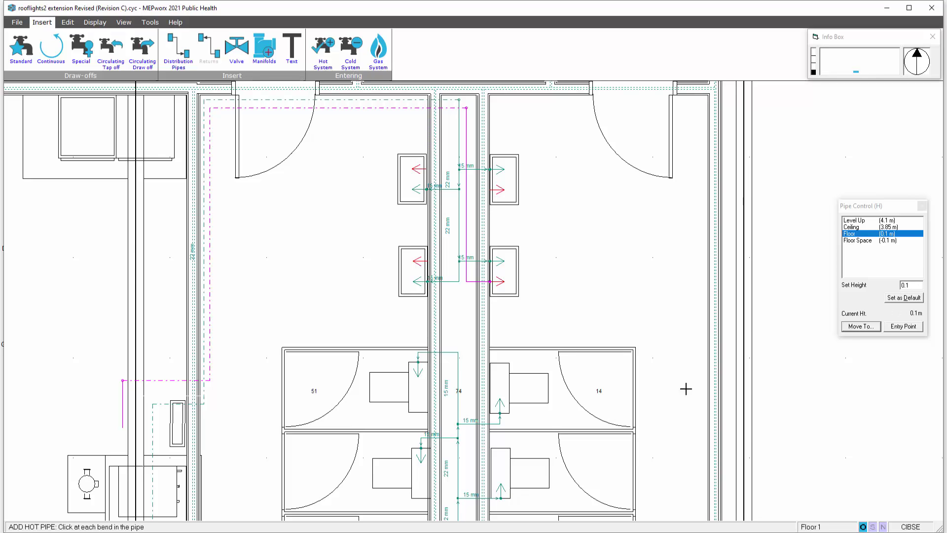
{"action": "left_click", "coordinate": [120, 461]}
{"action": "left_click", "coordinate": [895, 326]}
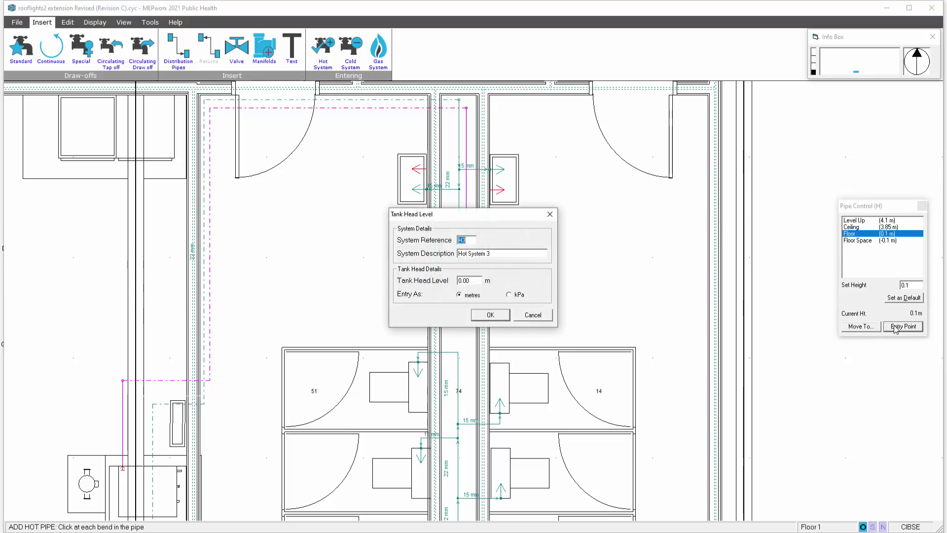
Set the hot entry point's system reference to H1 and its description to Hot System 1, completing the pipe
{"action": "key", "text": "Tab"}
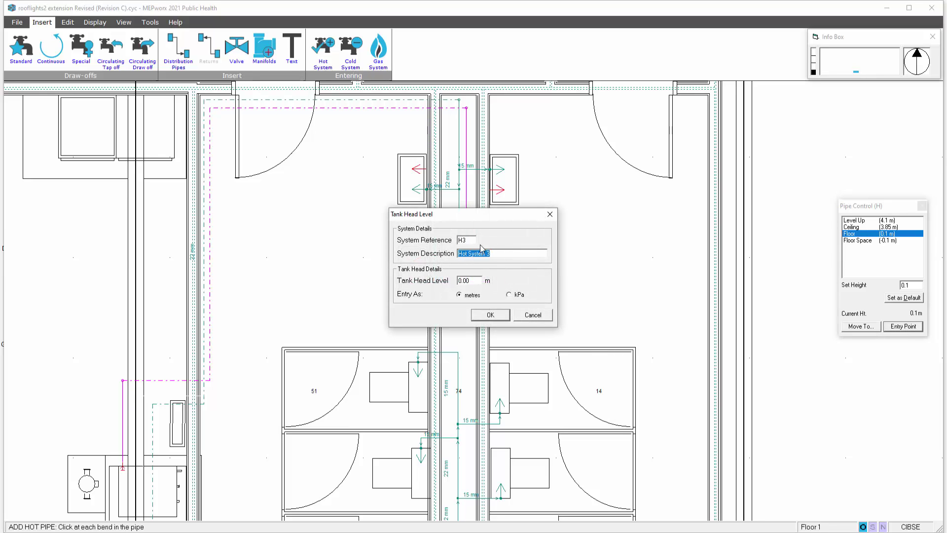
{"action": "key", "text": "shift+Tab"}
{"action": "type", "text": "1"}
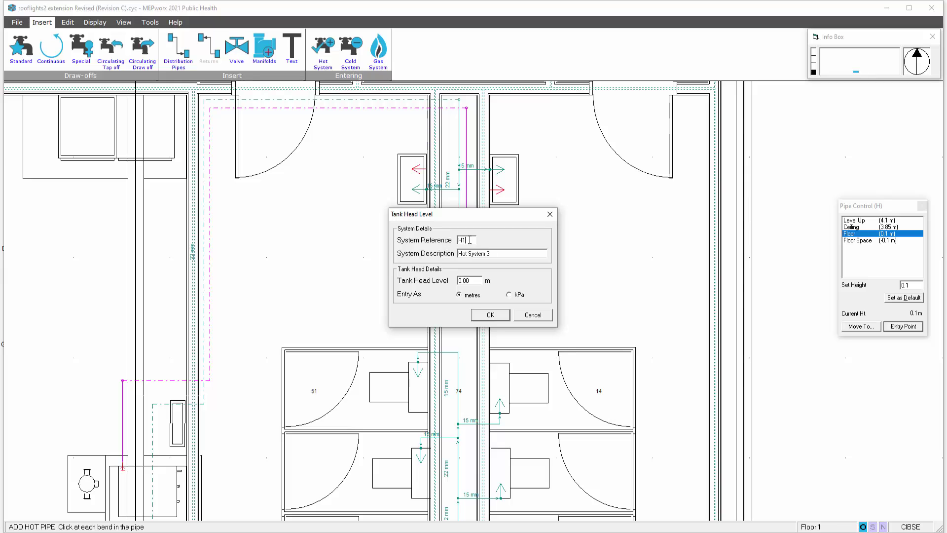
{"action": "left_click", "coordinate": [492, 251]}
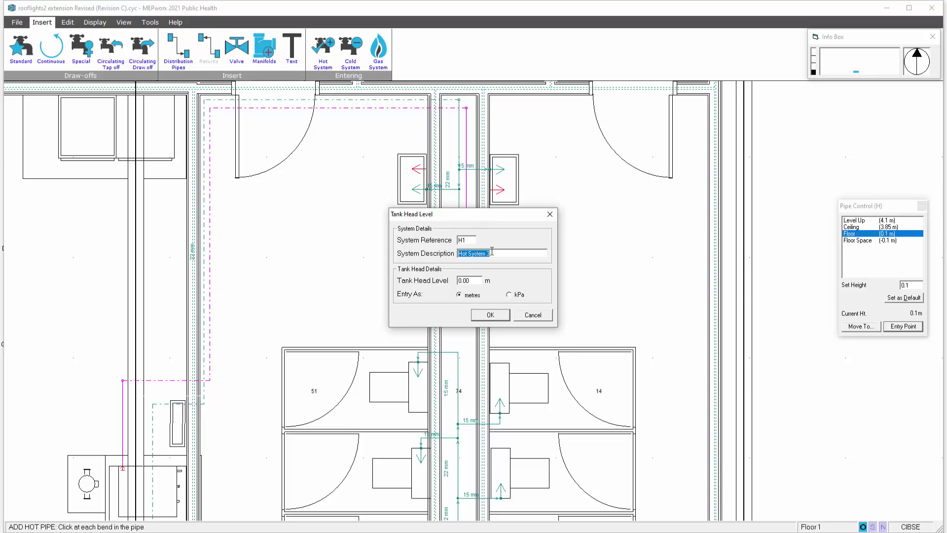
{"action": "left_click", "coordinate": [493, 254]}
{"action": "type", "text": "1"}
{"action": "left_click", "coordinate": [490, 314]}
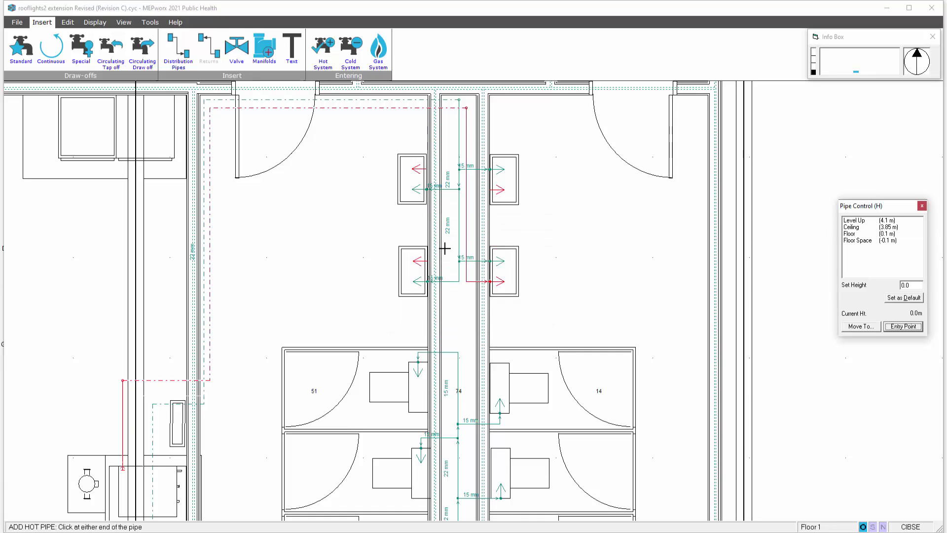
Connect the hot supplies of the other three WHBs to the hot pipe in the central duct
{"action": "left_click", "coordinate": [427, 259]}
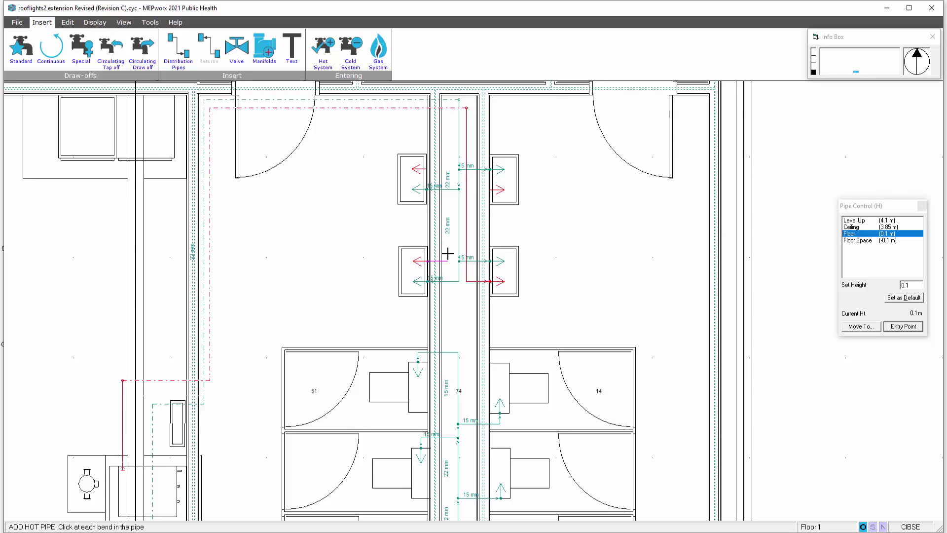
{"action": "left_click", "coordinate": [467, 256]}
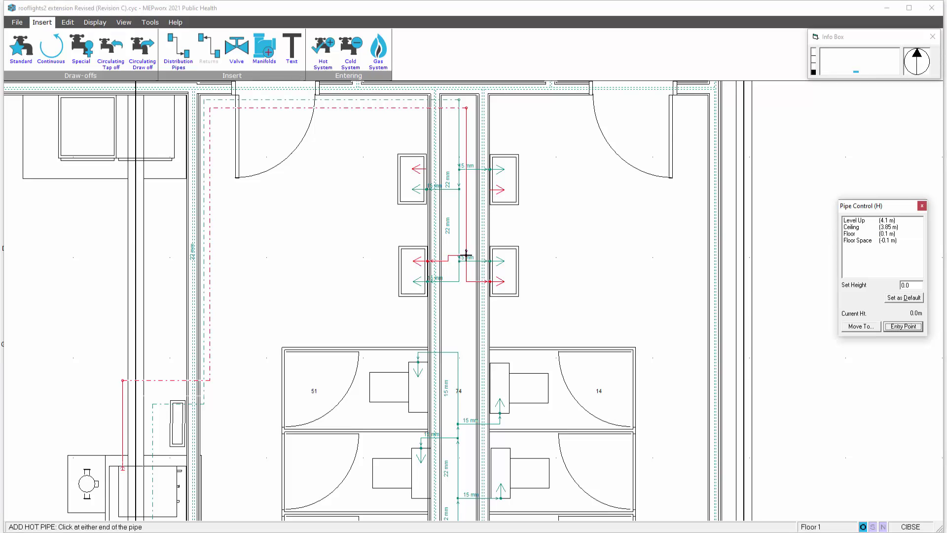
{"action": "left_click", "coordinate": [493, 189]}
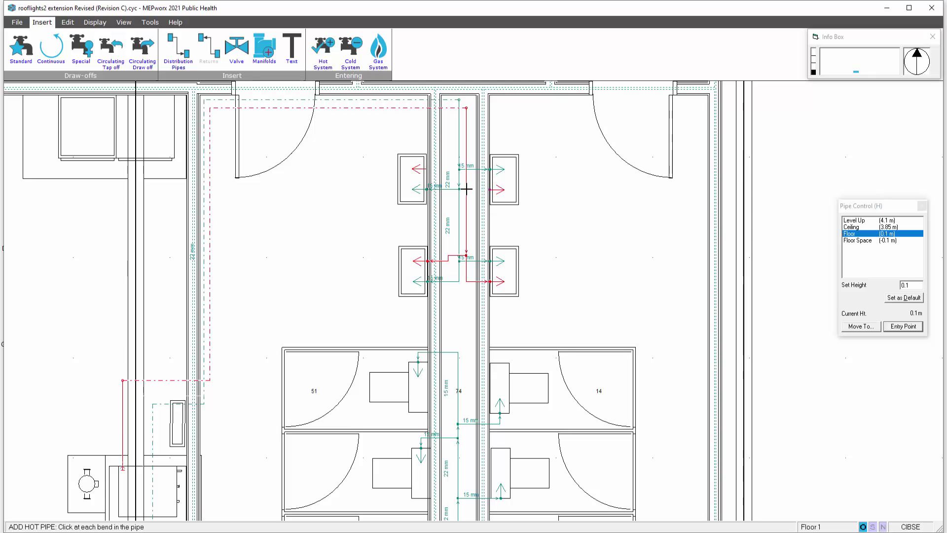
{"action": "left_click", "coordinate": [424, 169]}
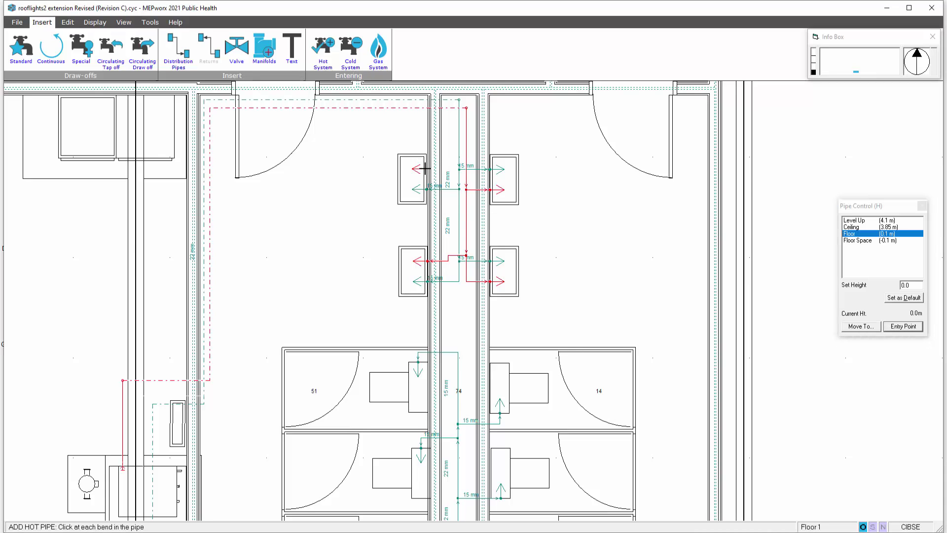
{"action": "left_click", "coordinate": [466, 169]}
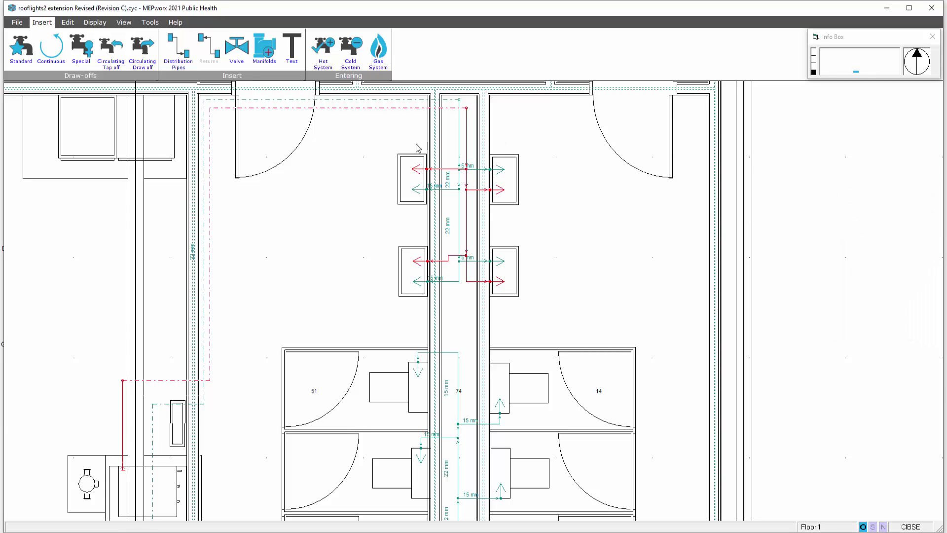
Calculate the hot water system to size its pipes
{"action": "left_click", "coordinate": [97, 25]}
{"action": "left_click", "coordinate": [134, 48]}
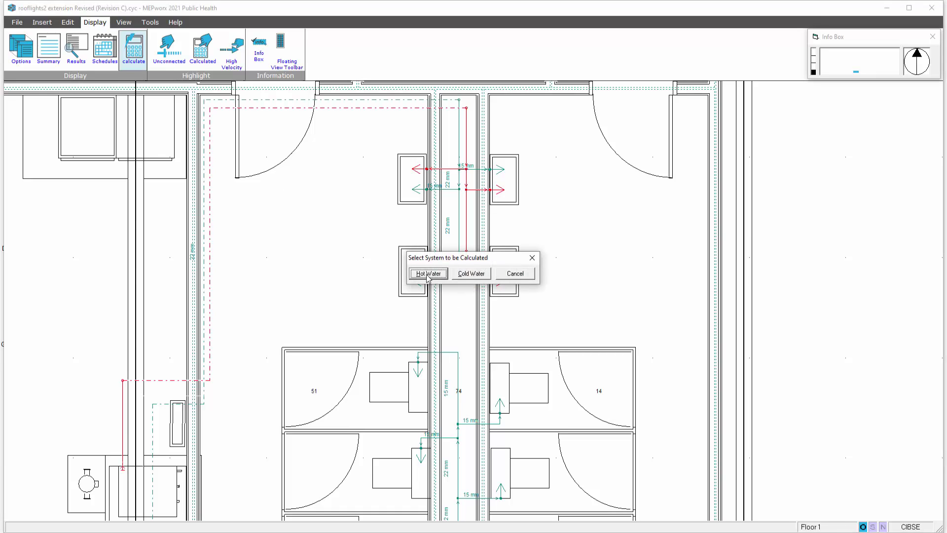
{"action": "left_click", "coordinate": [427, 274]}
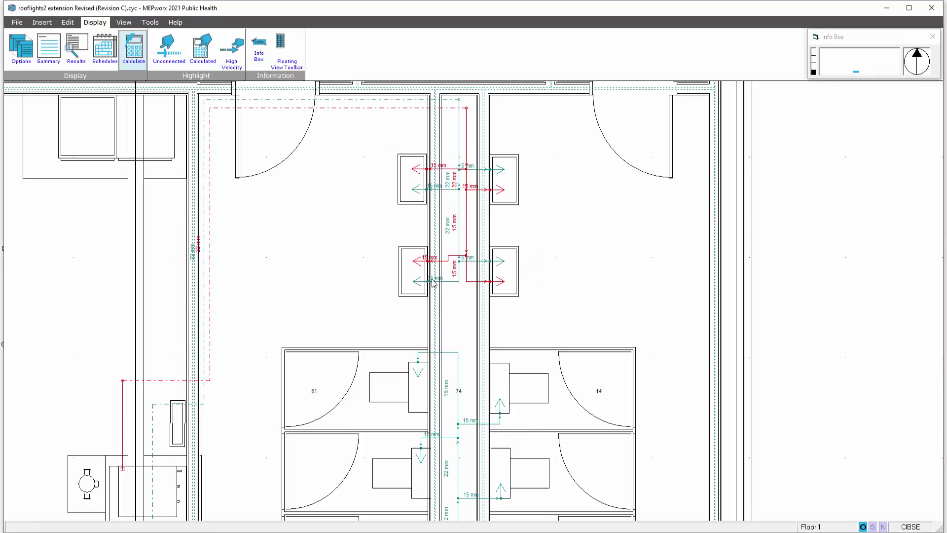
{"action": "scroll", "coordinate": [608, 320], "scroll_direction": "up", "scroll_amount": 1}
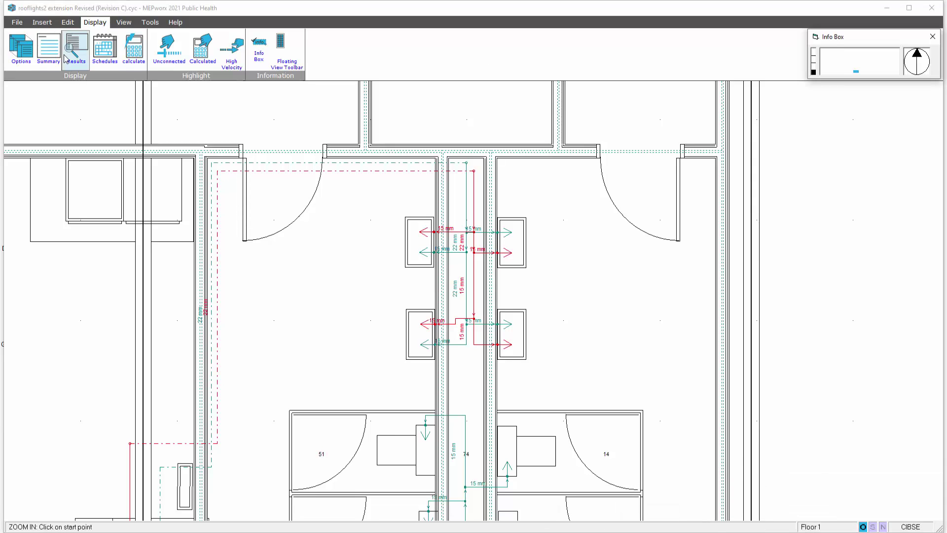
Set the public health display options to show Hot Only pipes
{"action": "left_click", "coordinate": [21, 50]}
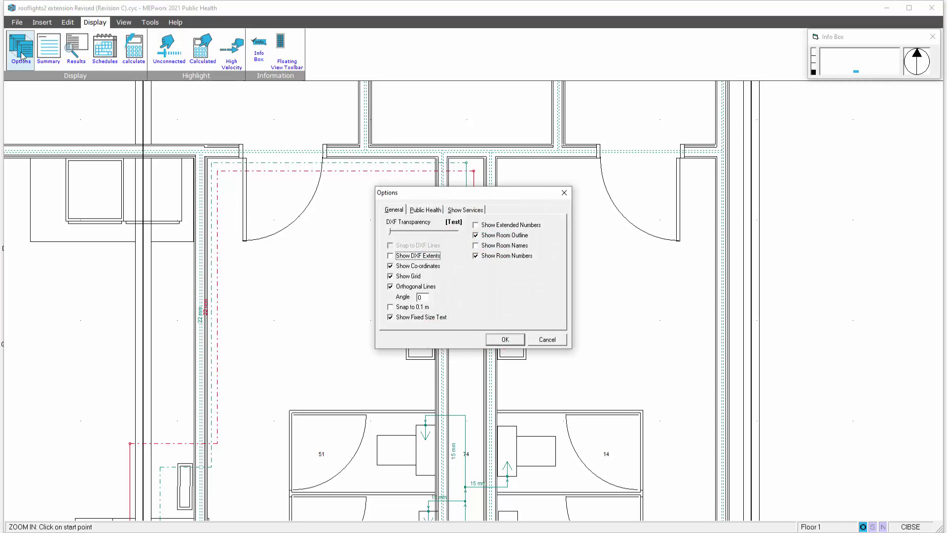
{"action": "left_click", "coordinate": [425, 209]}
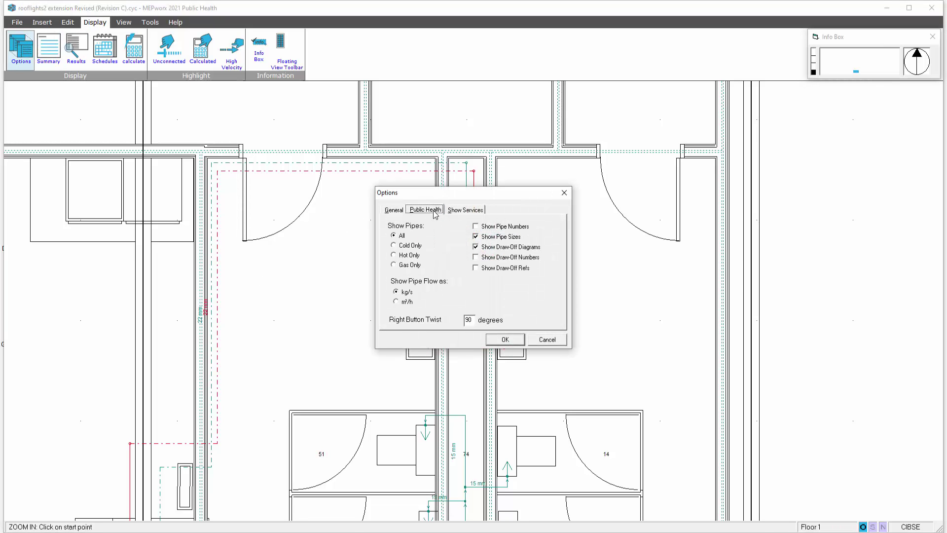
{"action": "left_click", "coordinate": [404, 255]}
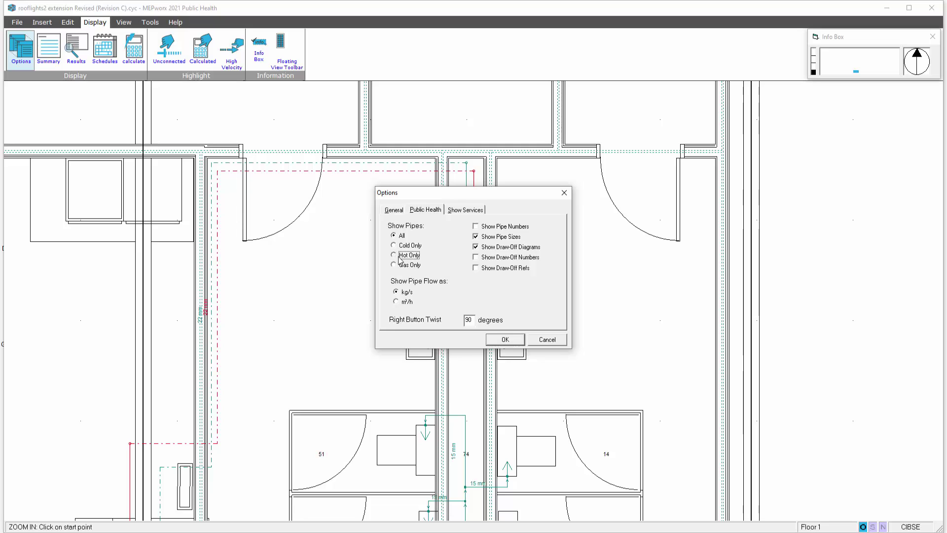
{"action": "left_click", "coordinate": [498, 340]}
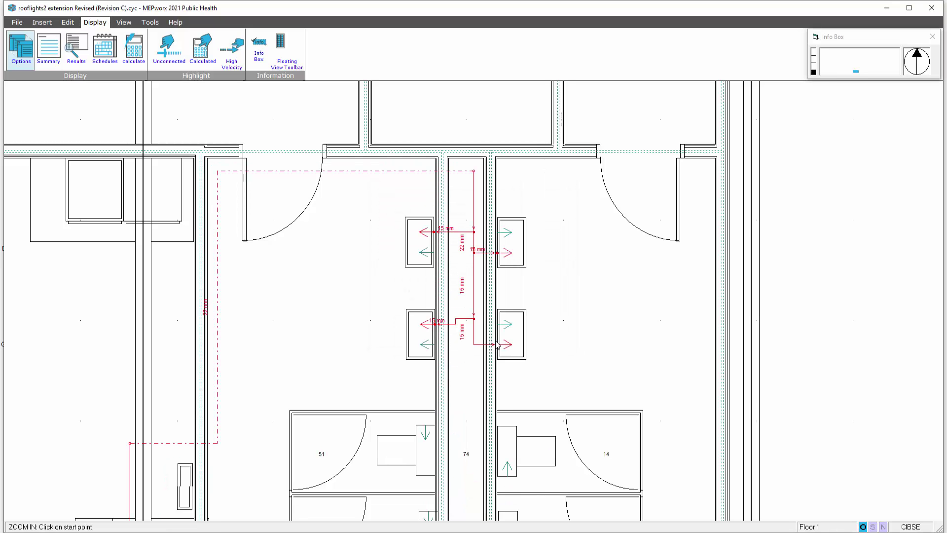